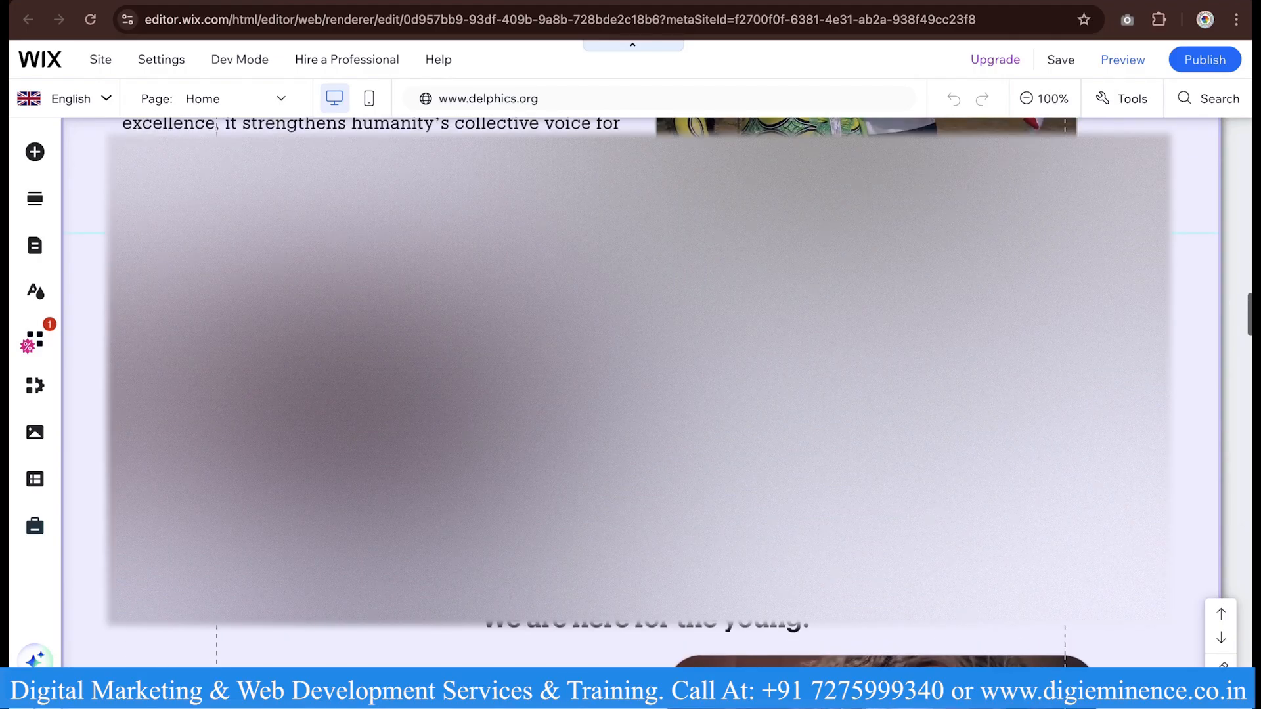
# - Search the App Market for "wix ai site chat" and add the Wix AI Site Chat app to the site
pyautogui.scroll(-10, 1195, 394)
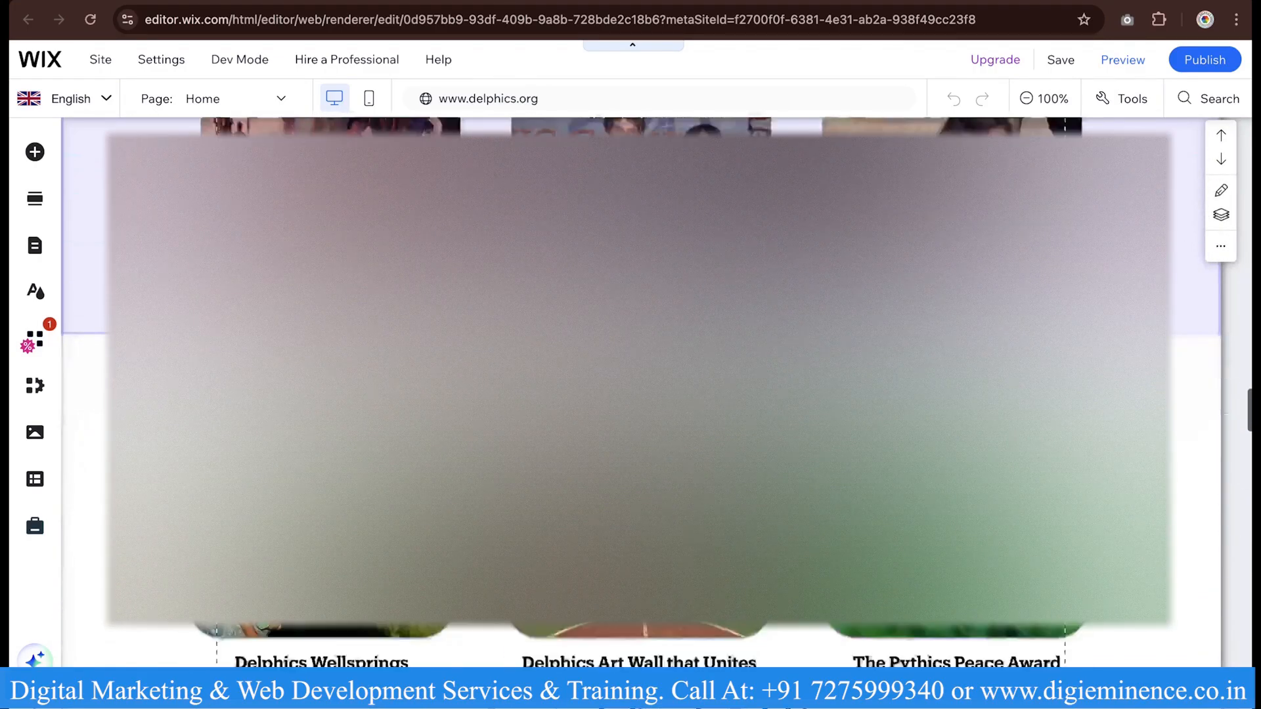
pyautogui.scroll(-10, 630, 394)
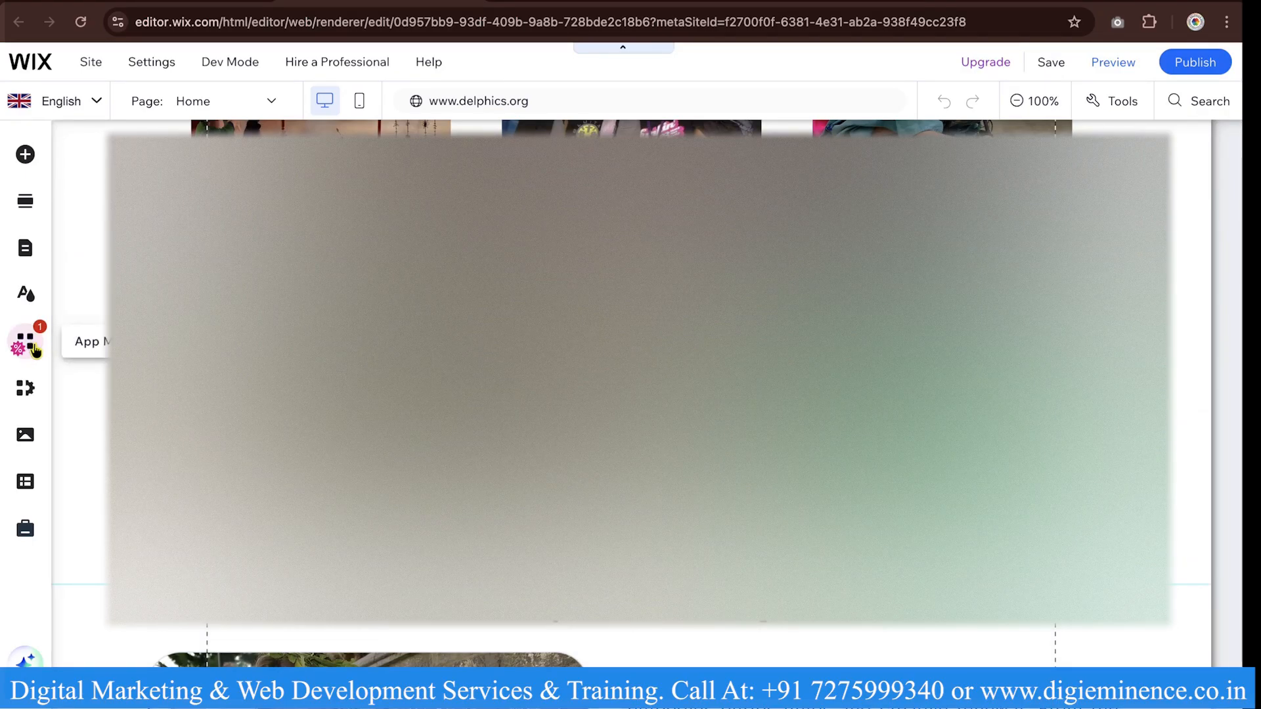
pyautogui.click(34, 350)
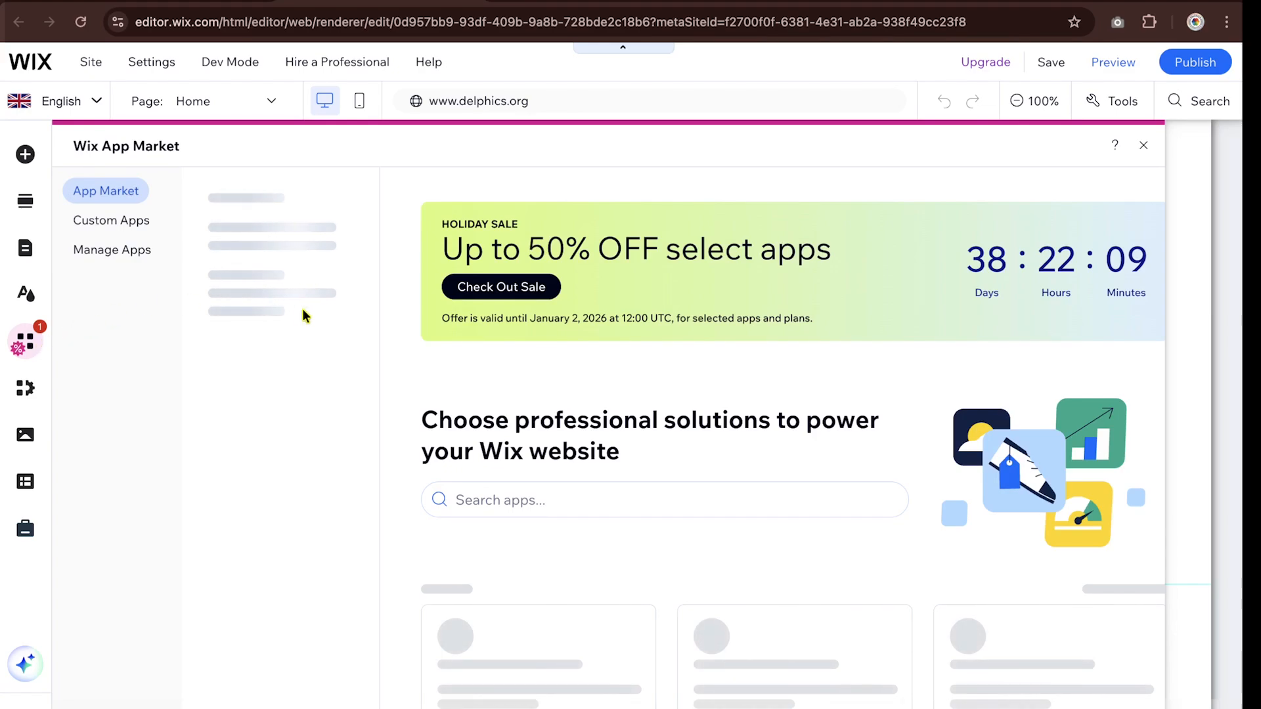
pyautogui.click(560, 501)
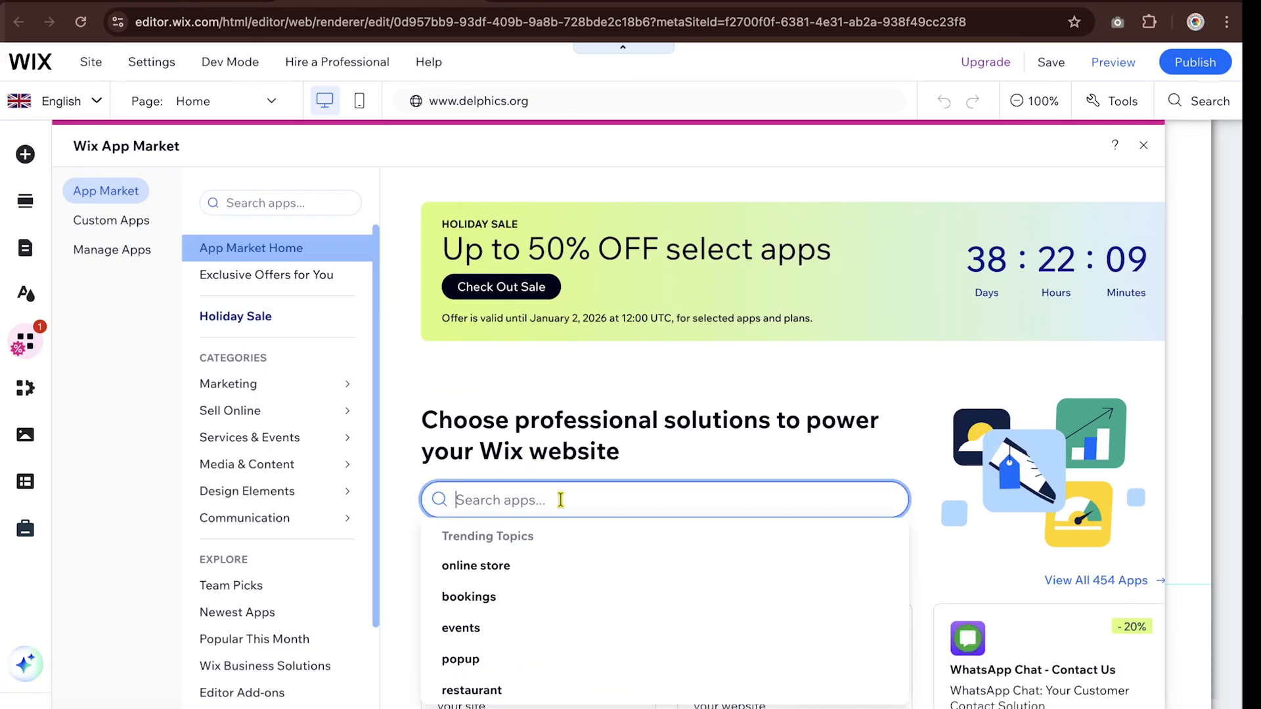
pyautogui.write('wix')
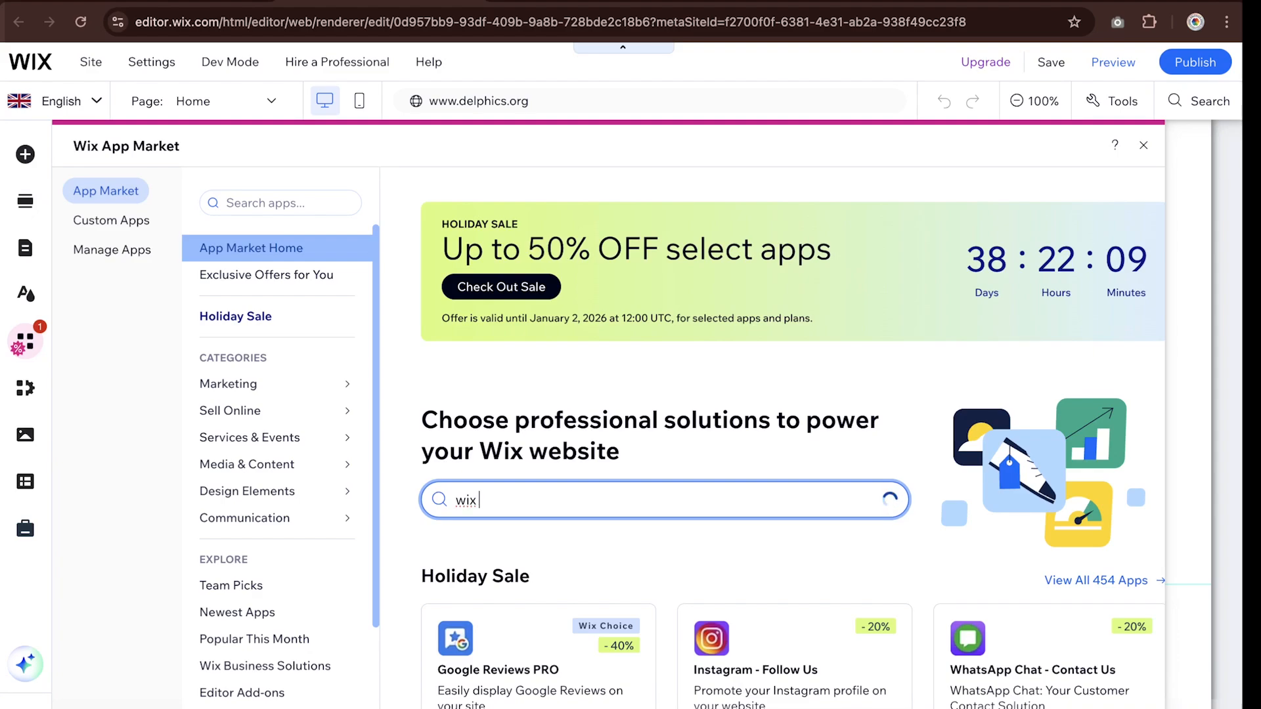
pyautogui.write(' ai')
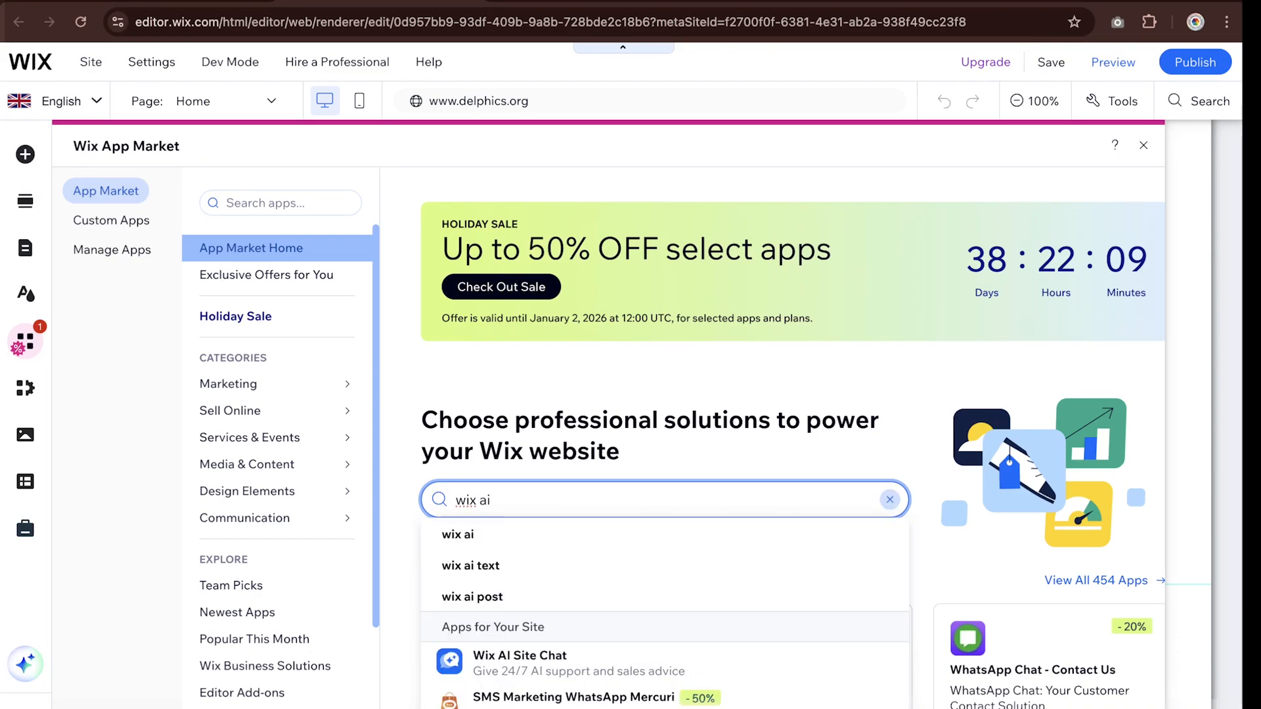
pyautogui.write(' site c')
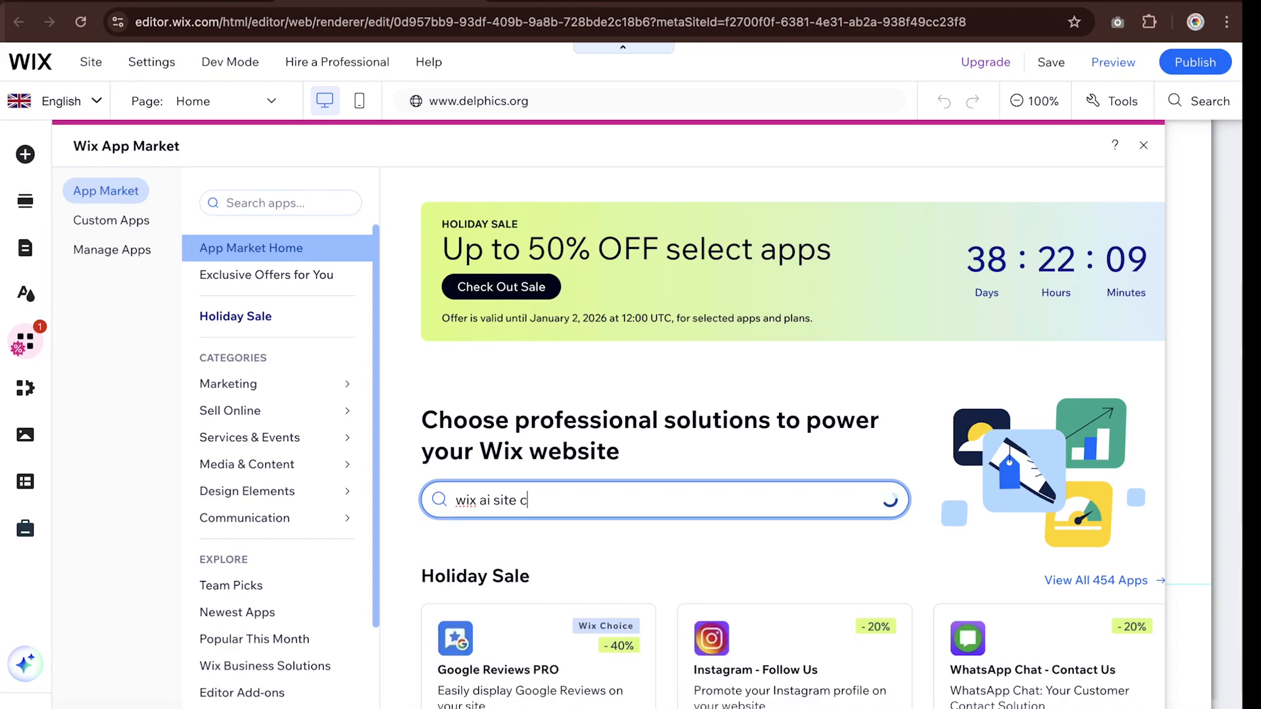
pyautogui.write('hat')
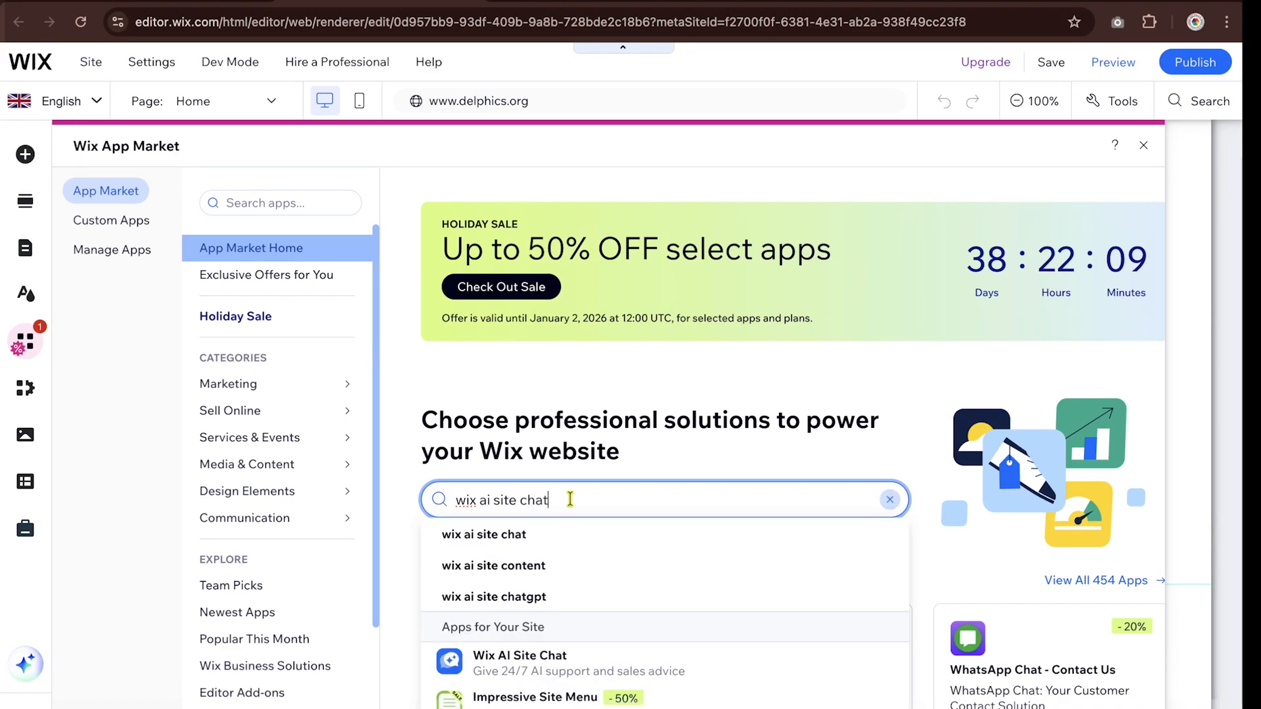
pyautogui.click(541, 666)
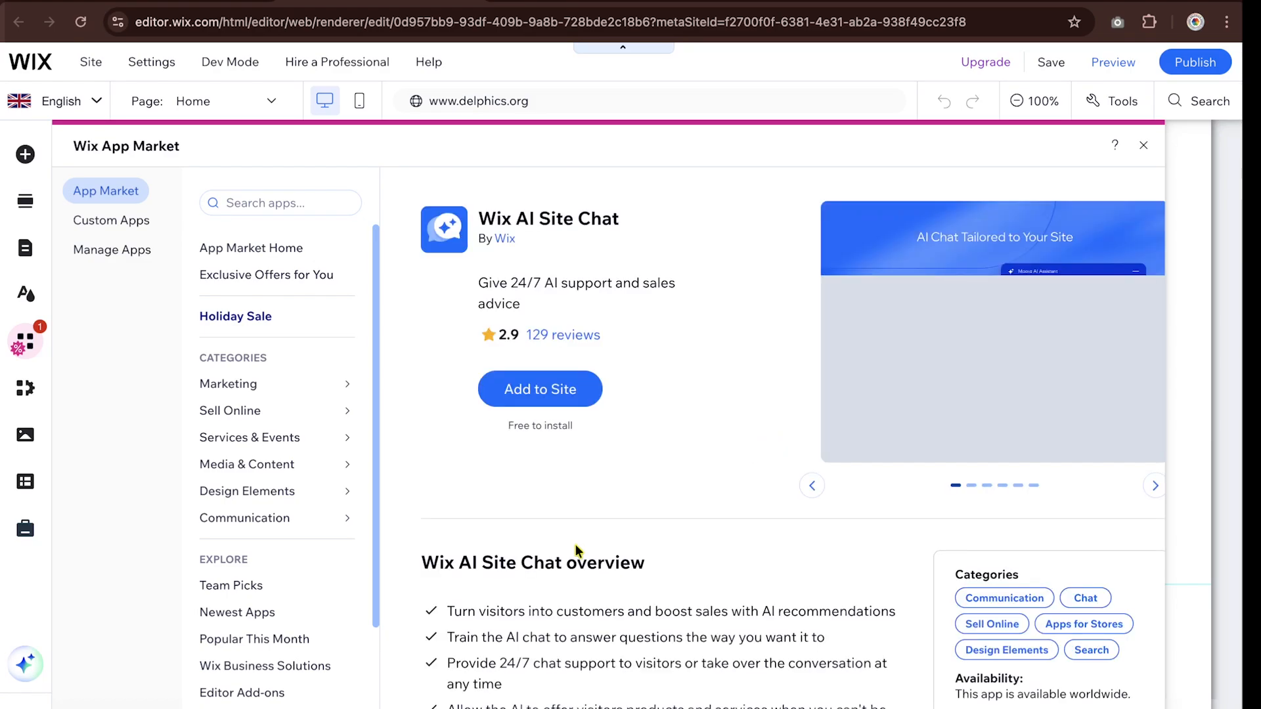
pyautogui.click(566, 394)
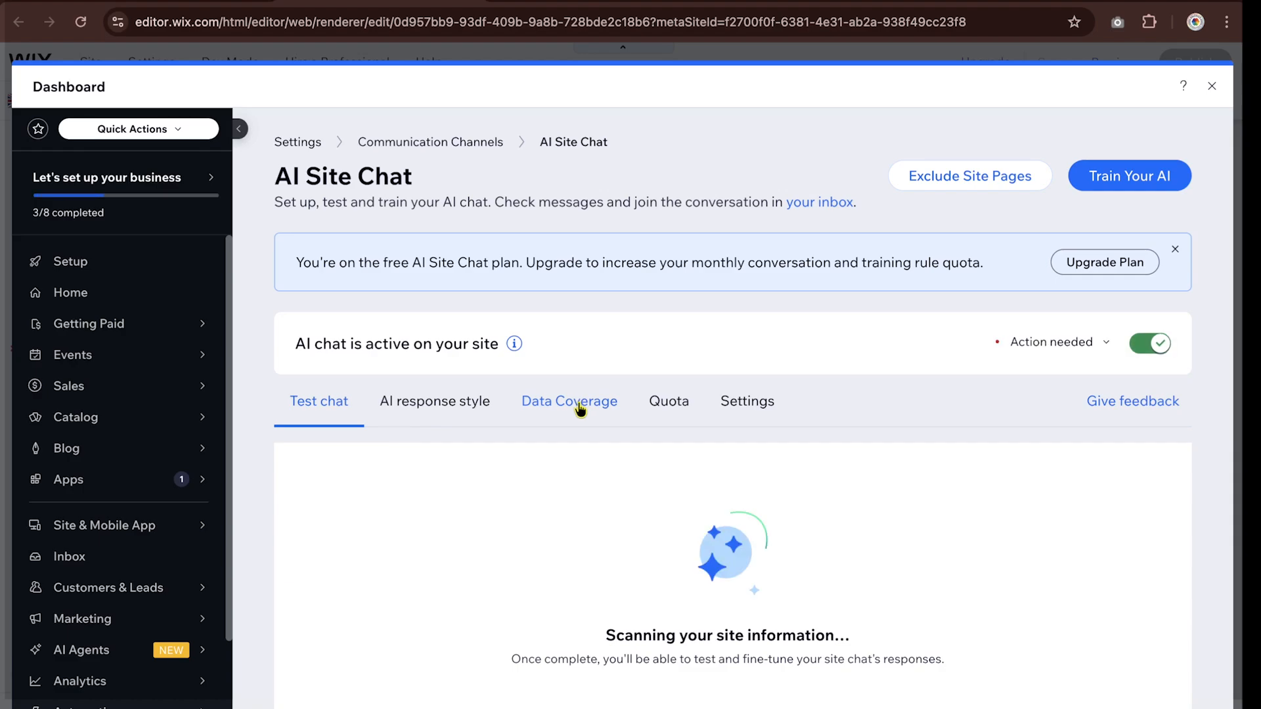
# - Start a new knowledge training rule for the AI and upload the file "3. Delphics information for Guidelines.docx" to it
pyautogui.click(1129, 180)
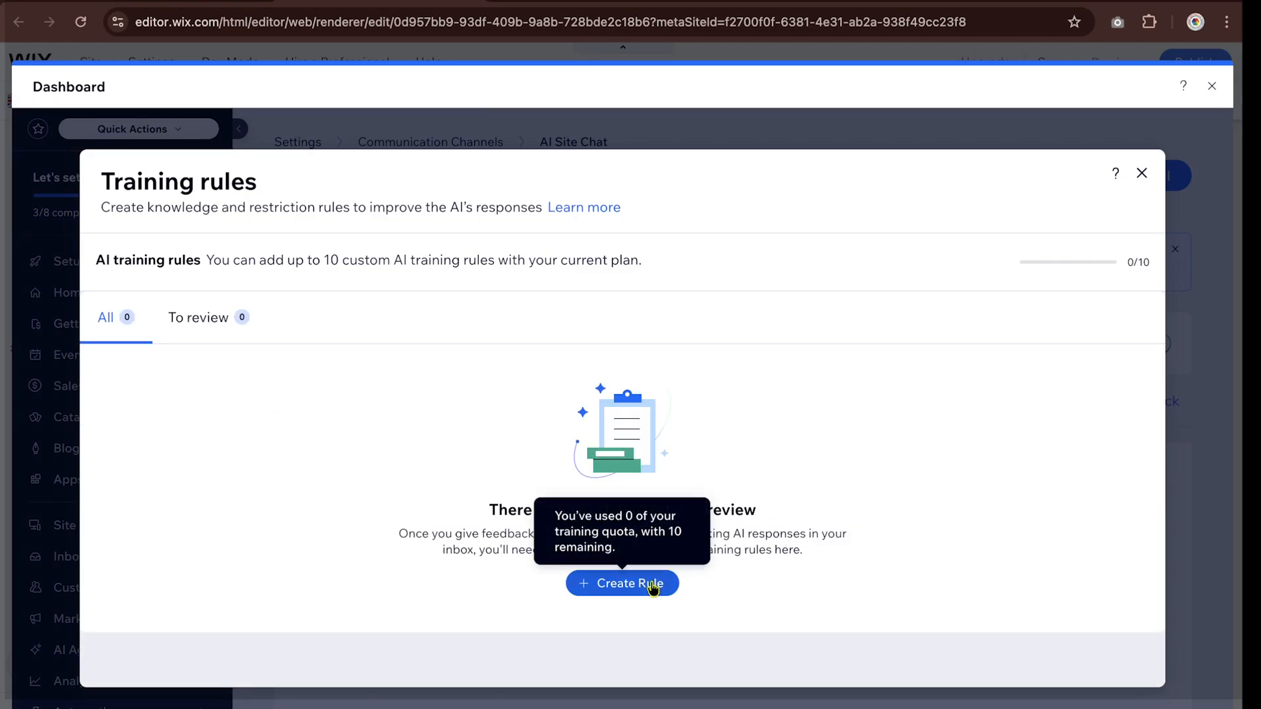
pyautogui.click(642, 589)
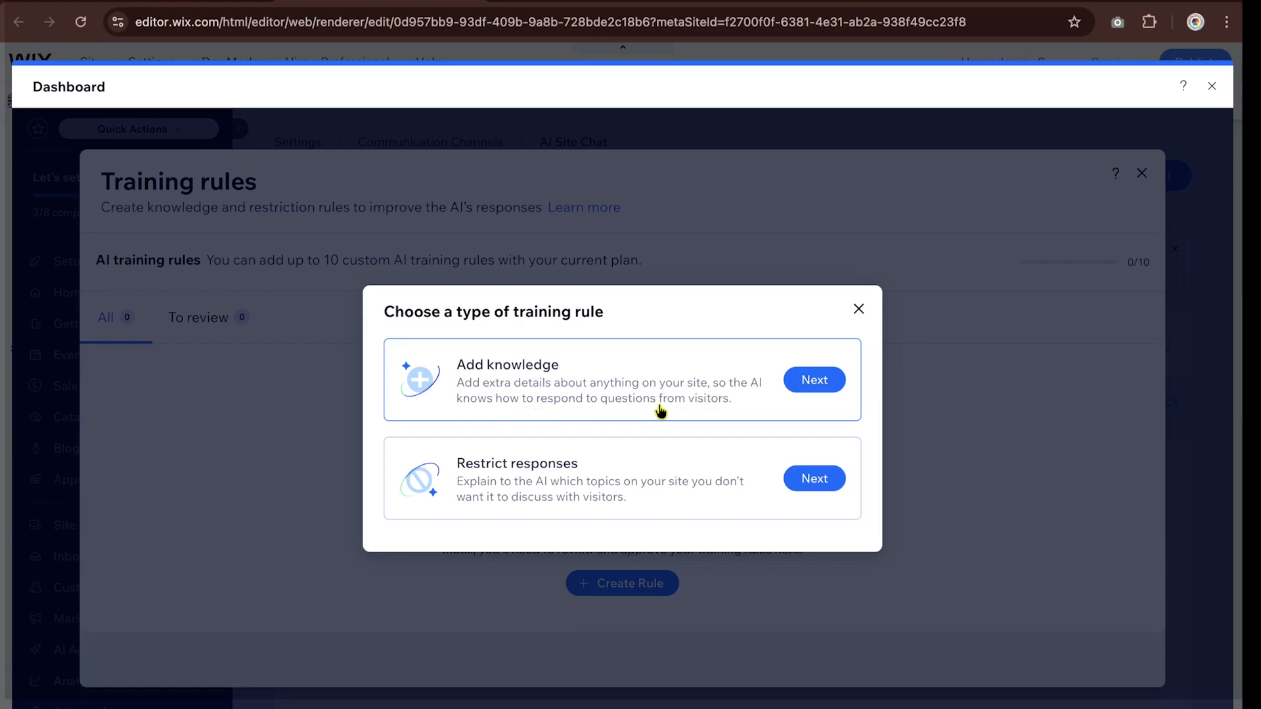
pyautogui.click(824, 384)
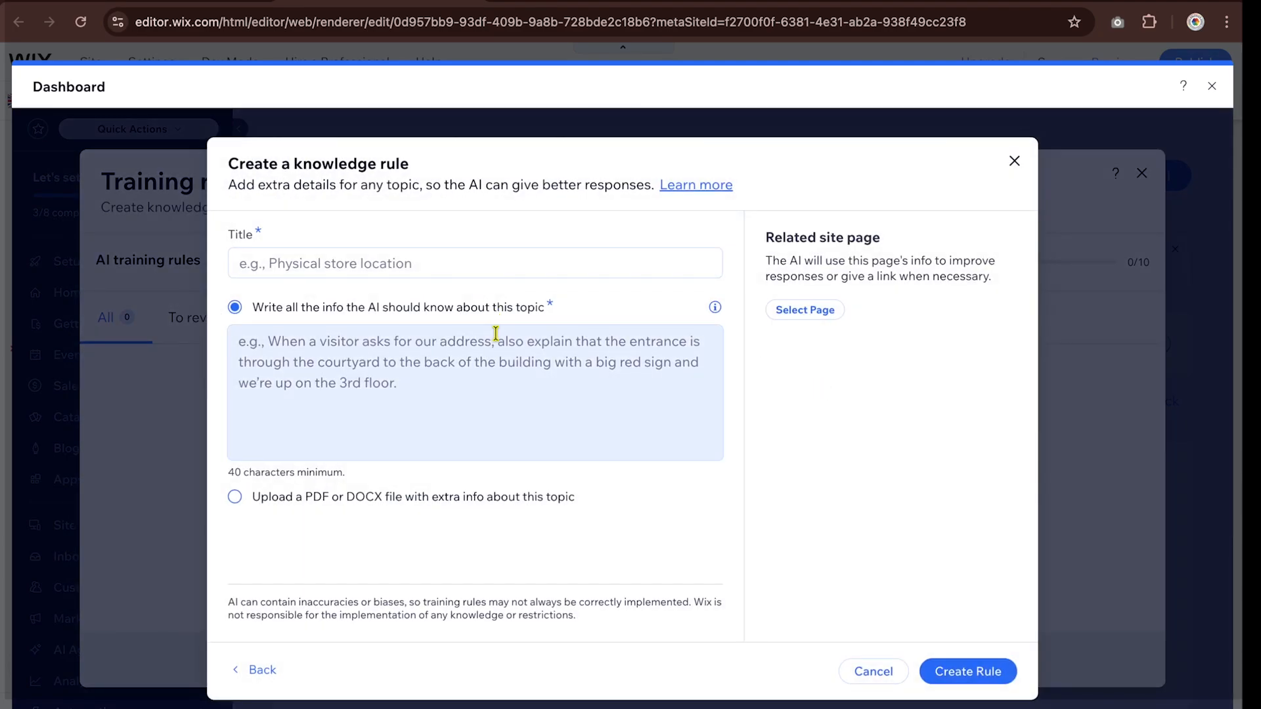
pyautogui.click(236, 499)
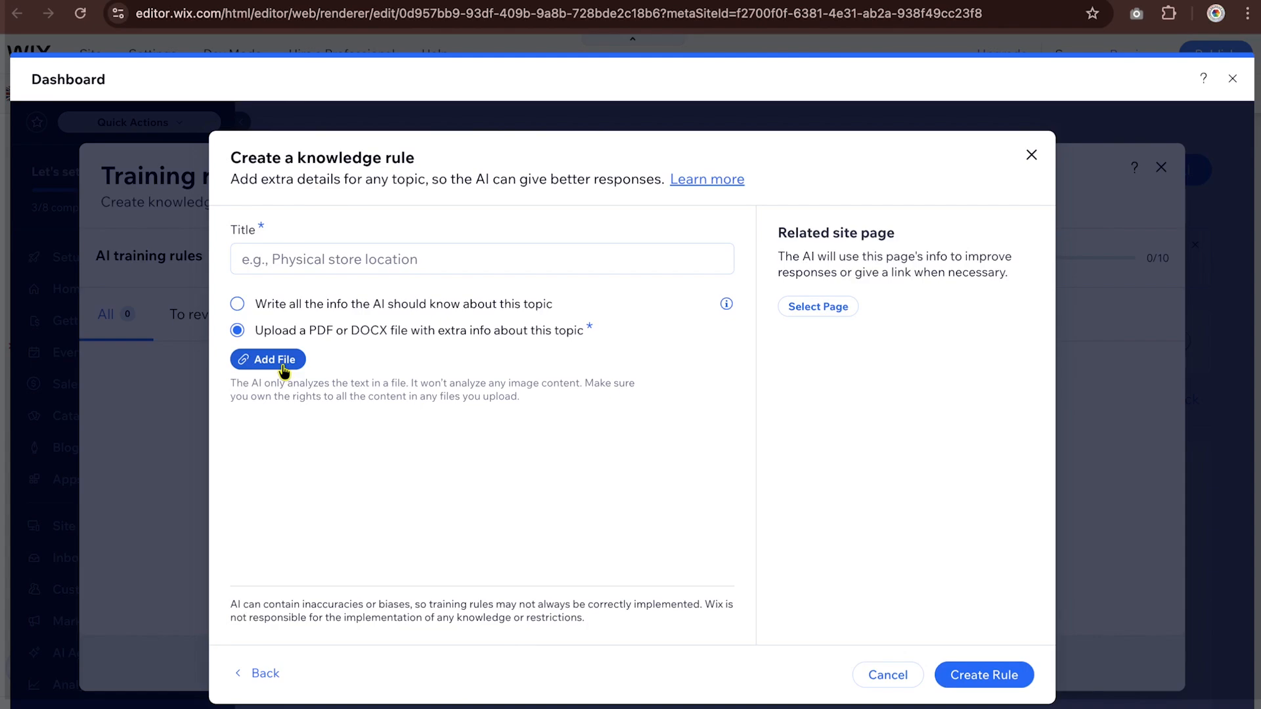
pyautogui.click(281, 364)
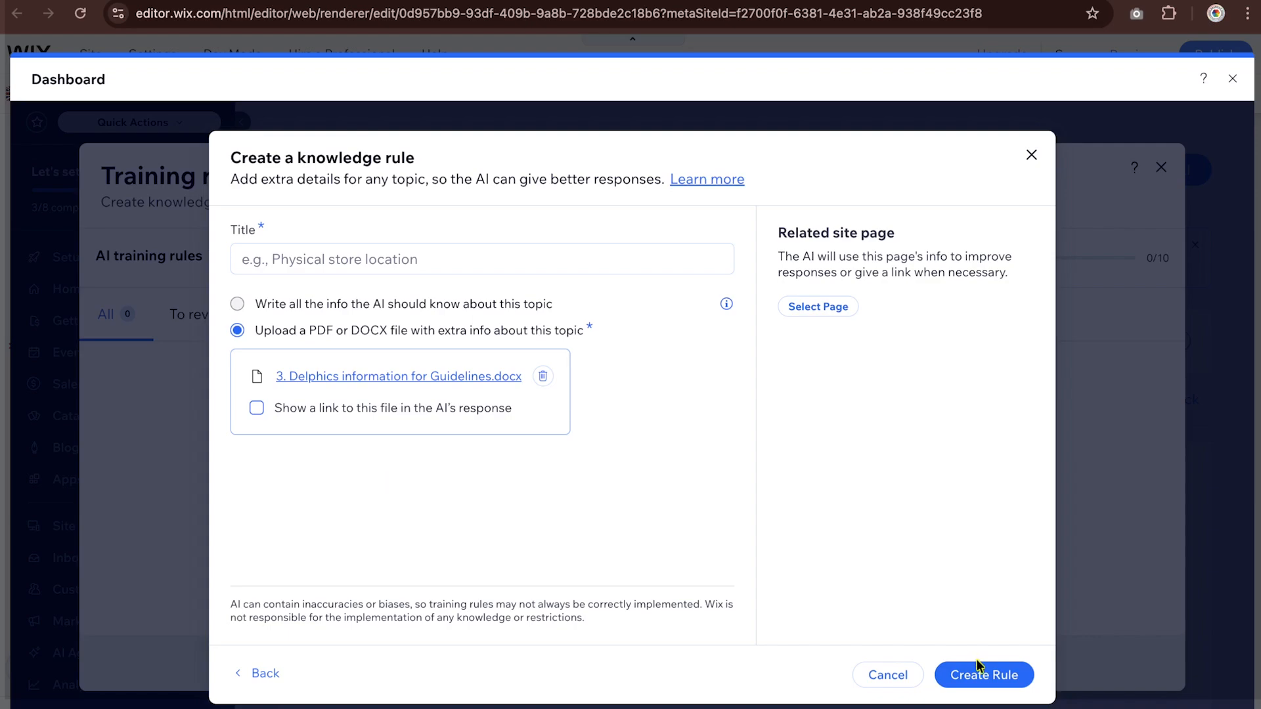
# - Title the knowledge rule "About Delphics 1st", create it, and close the training rules
pyautogui.click(991, 678)
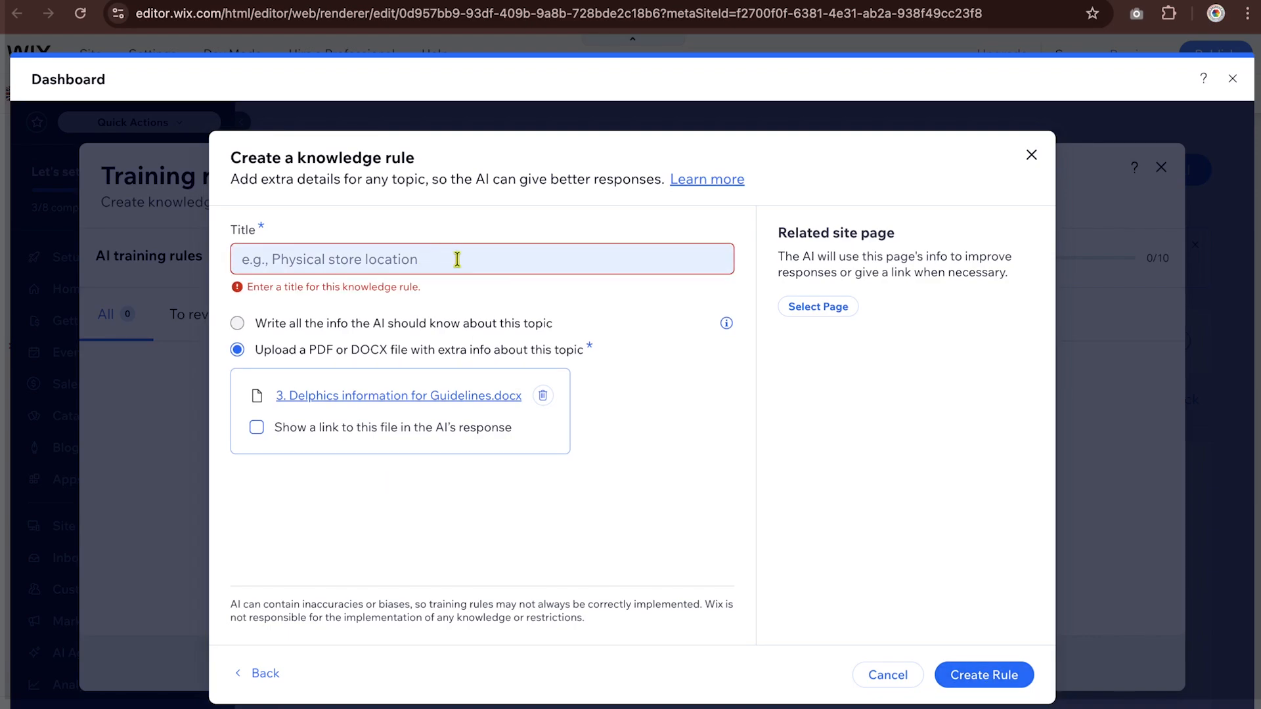
pyautogui.click(457, 260)
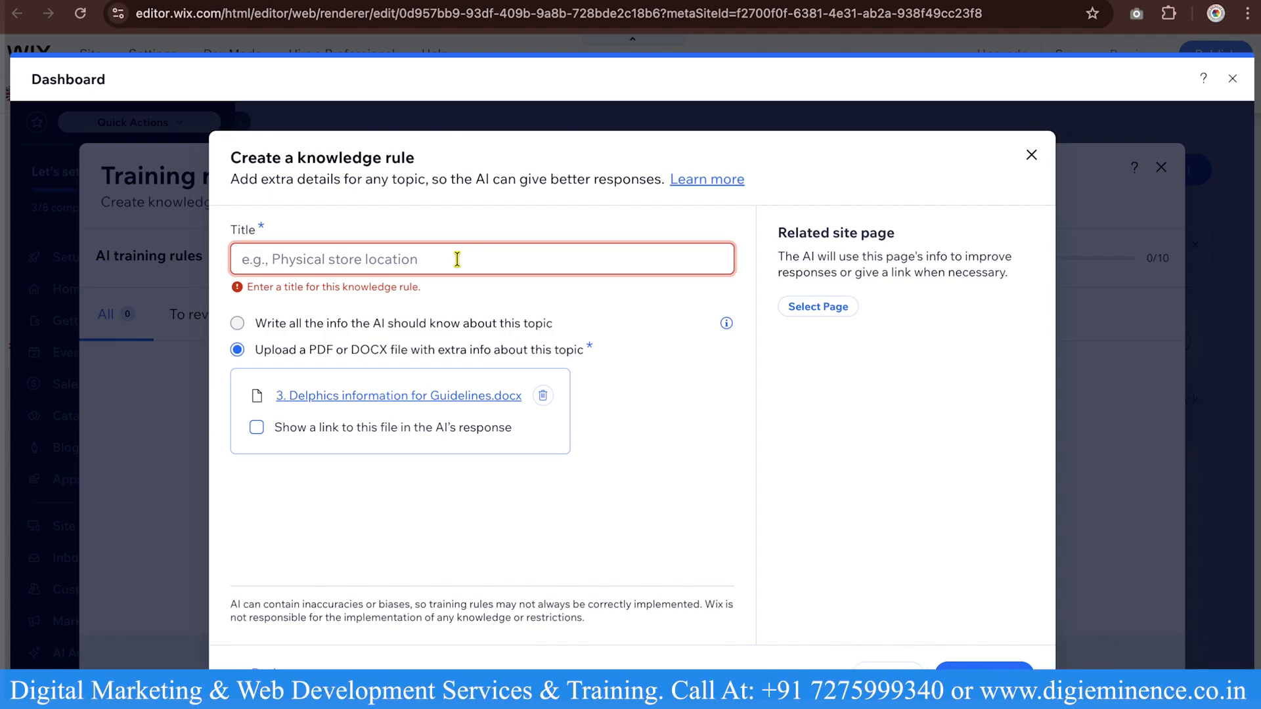
pyautogui.write('Ab')
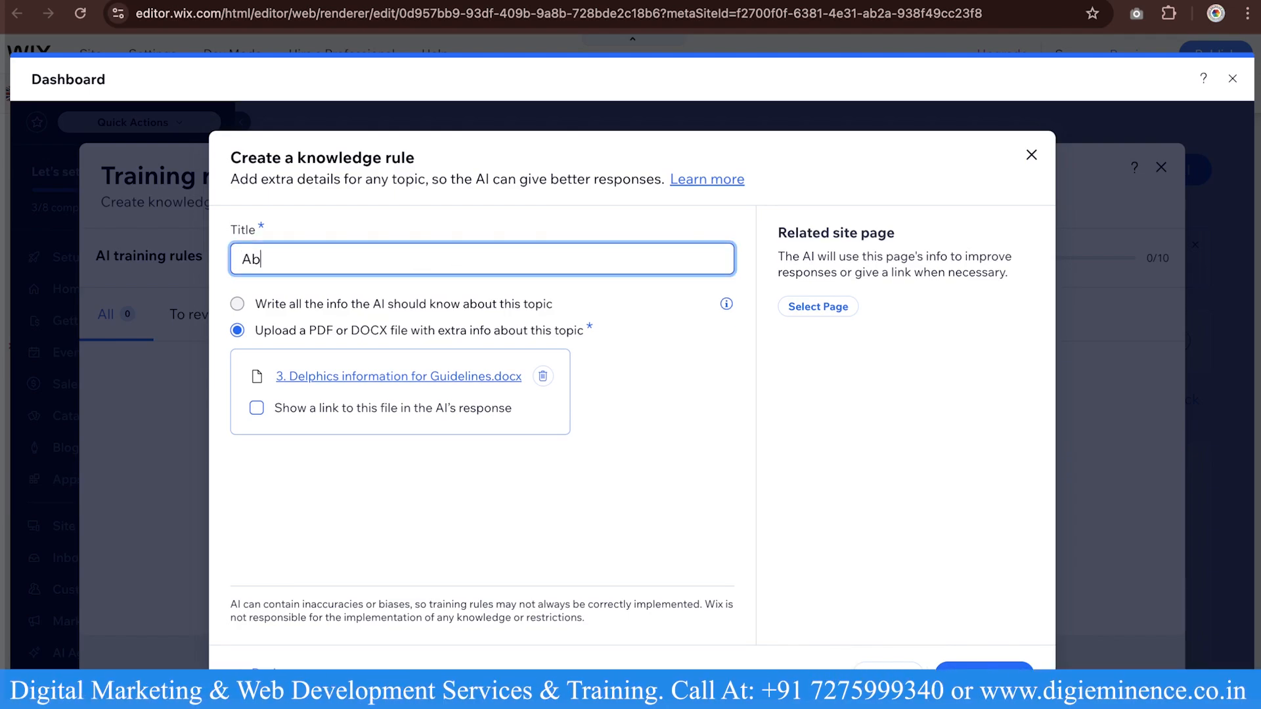
pyautogui.write('out Delphc')
pyautogui.write('cs')
pyautogui.write(' 1')
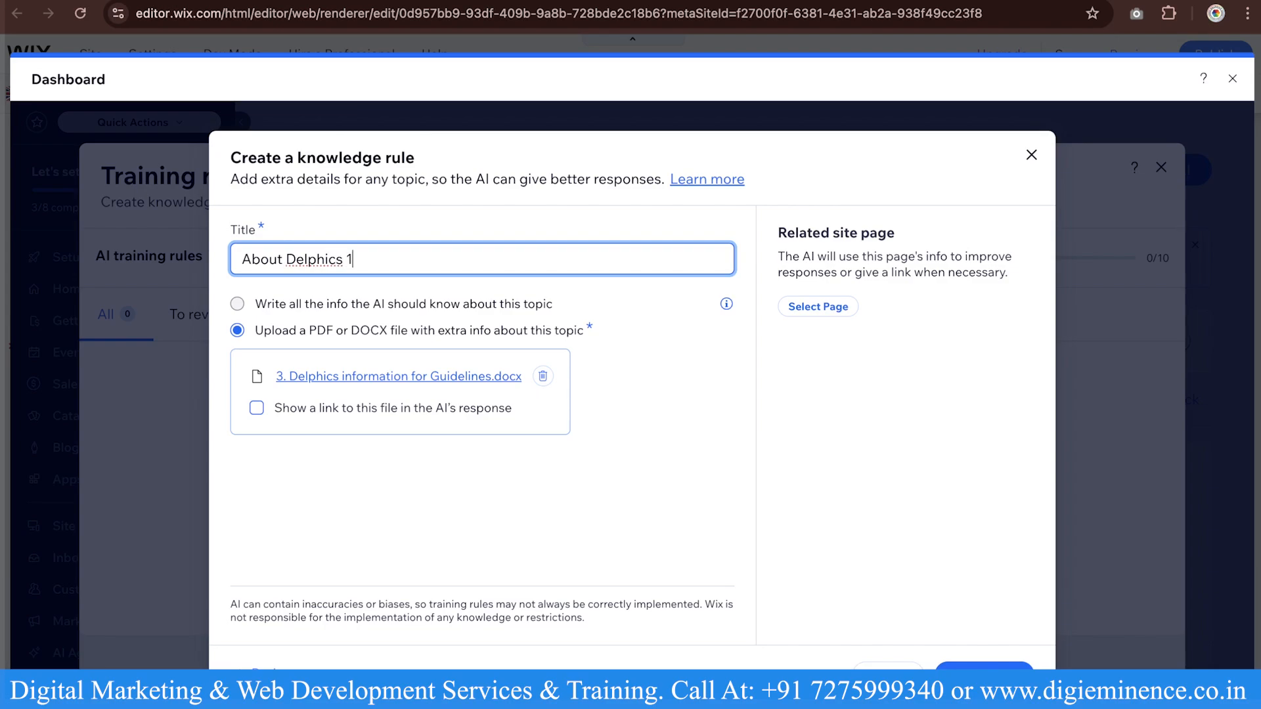
pyautogui.write('st')
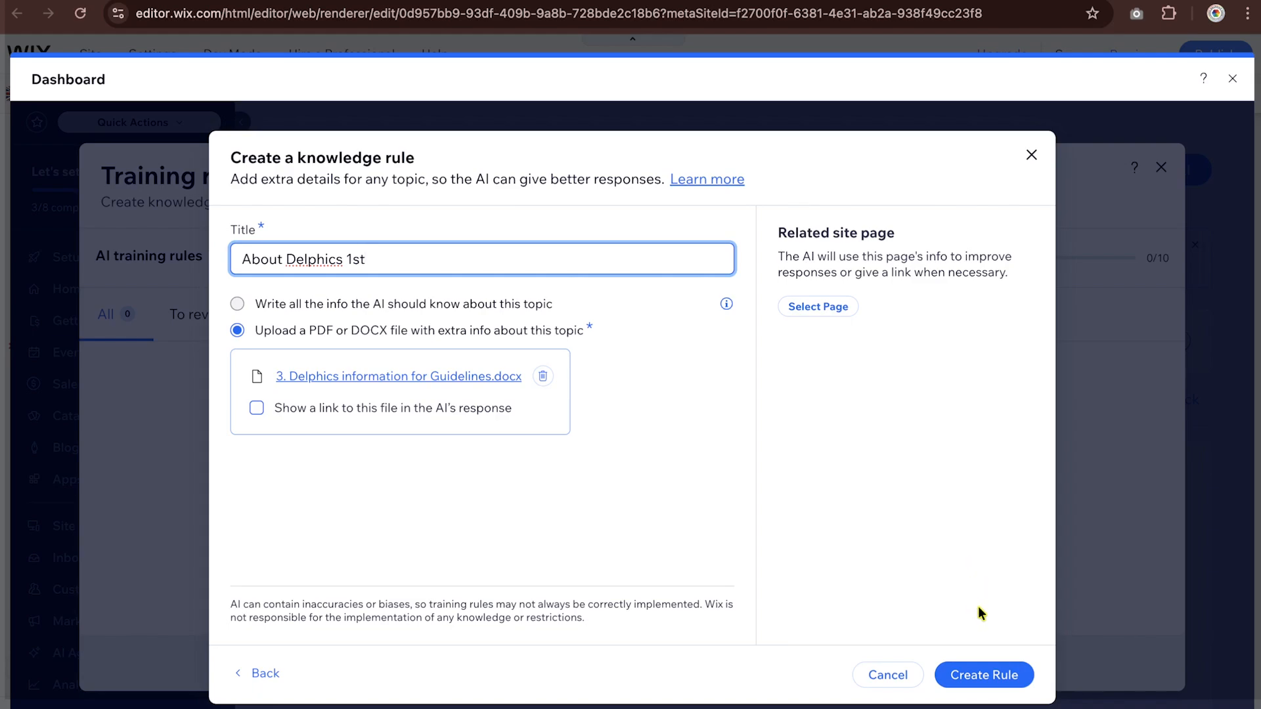
pyautogui.click(975, 676)
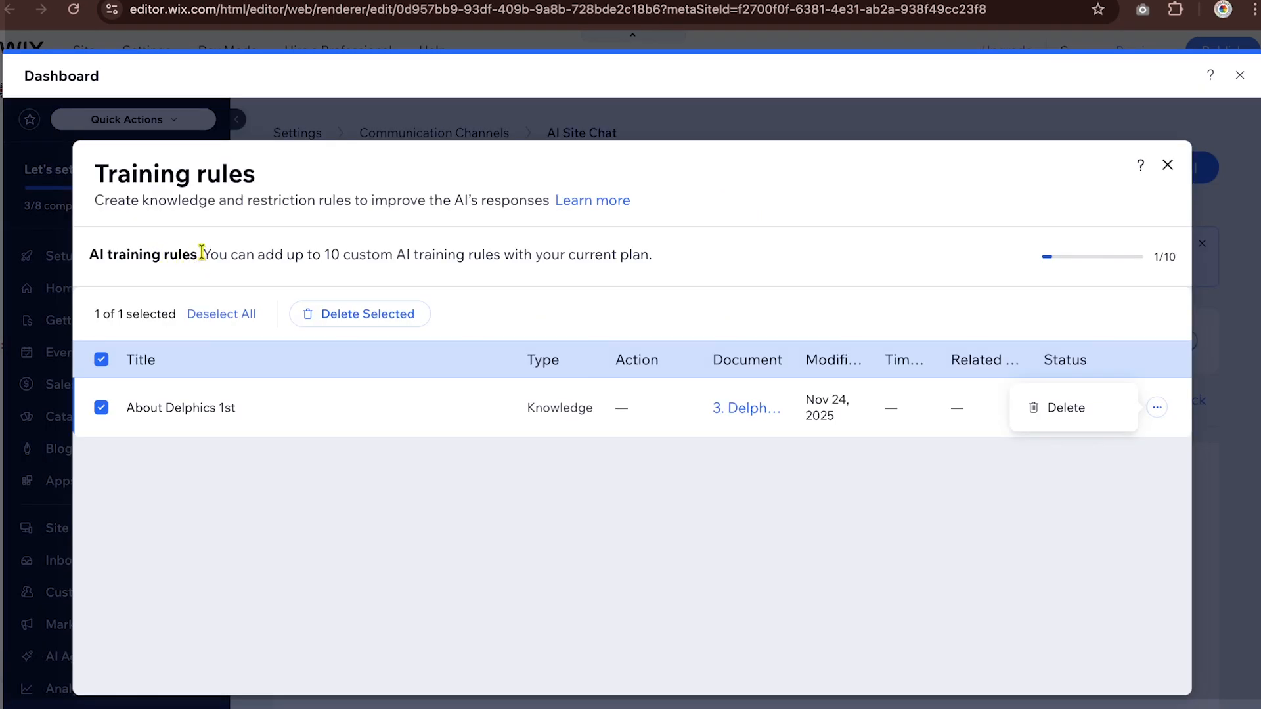
pyautogui.moveTo(201, 253); pyautogui.dragTo(671, 277)
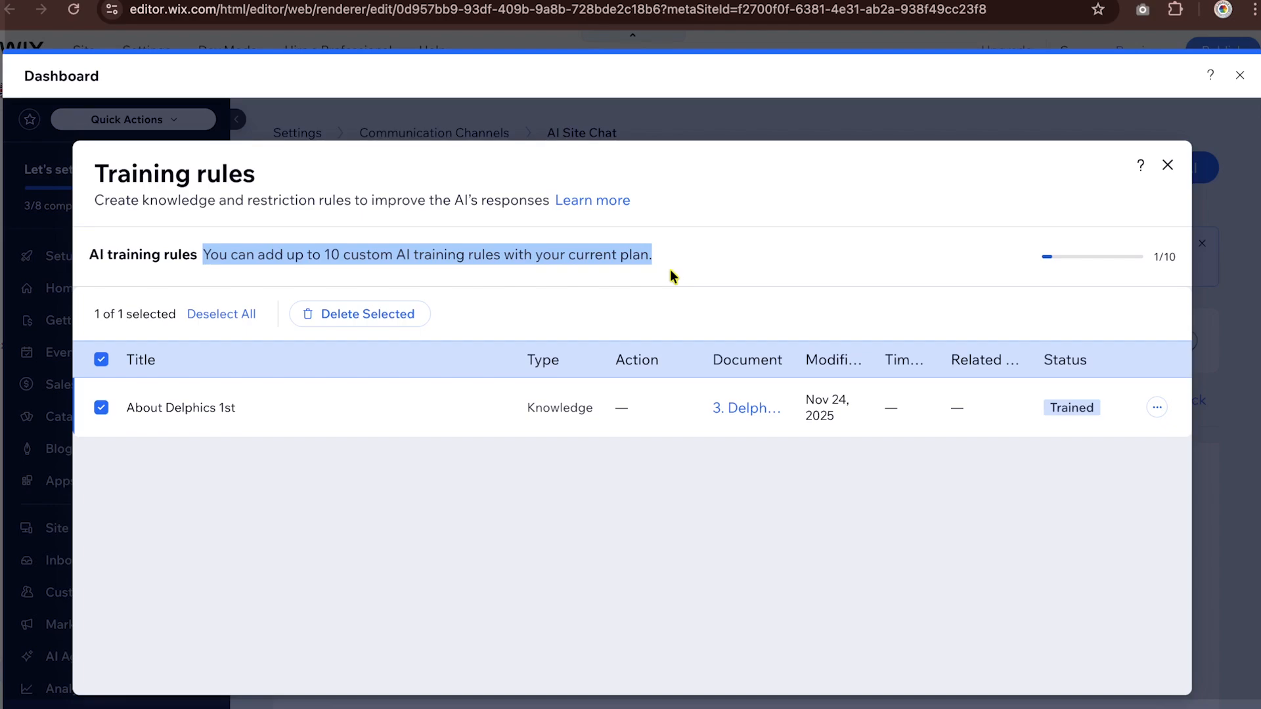
pyautogui.click(1167, 165)
# - Upload the Delphics International logo as the chat avatar in the AI response style settings
pyautogui.scroll(-2, 940, 452)
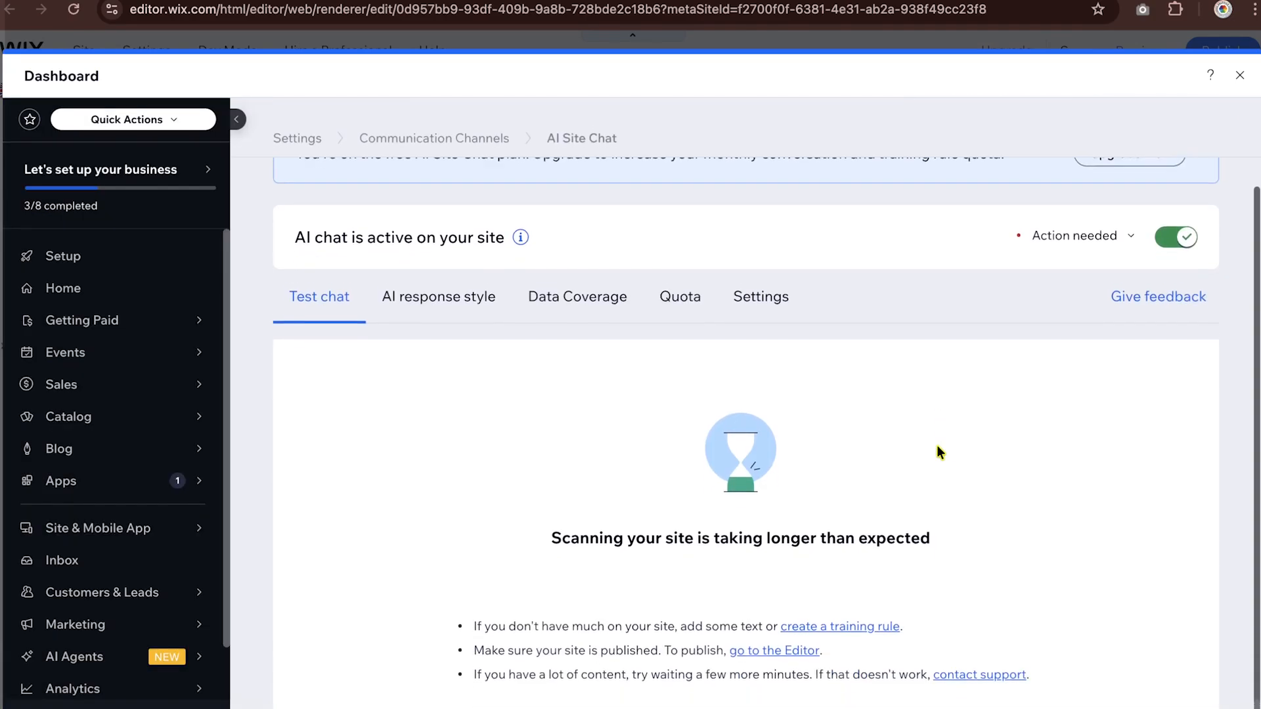
pyautogui.scroll(2, 773, 476)
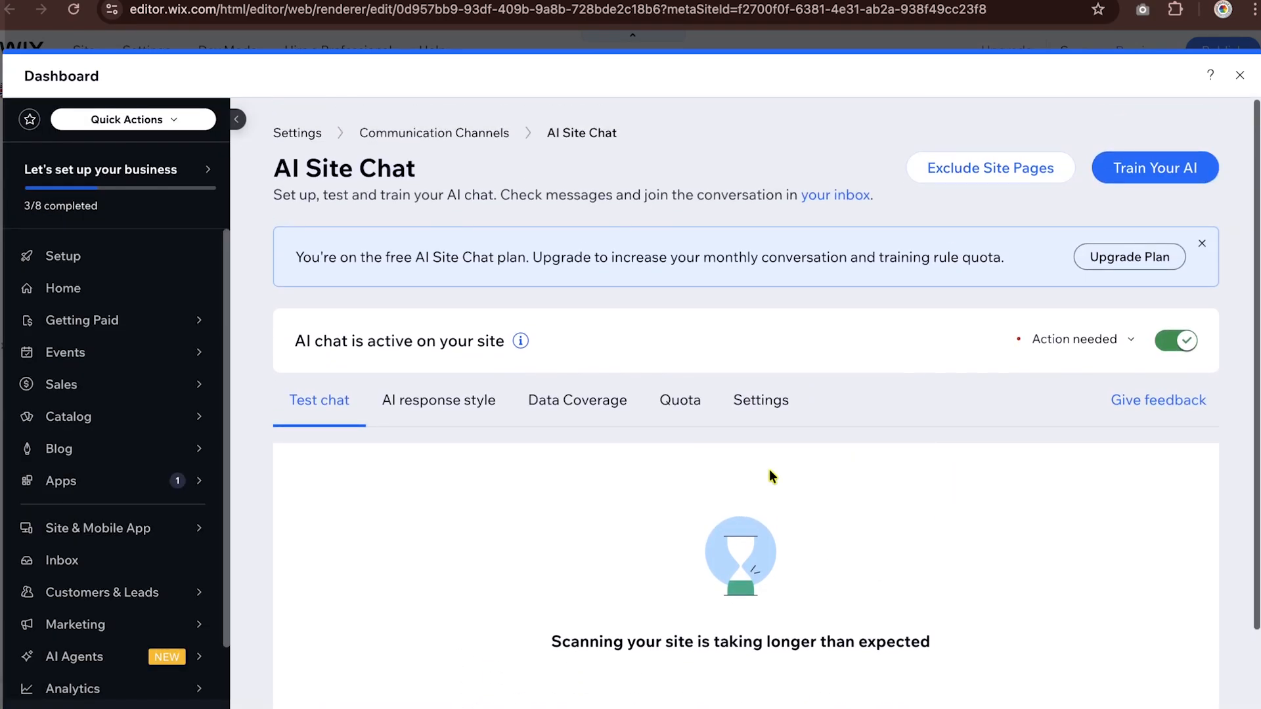
pyautogui.click(444, 406)
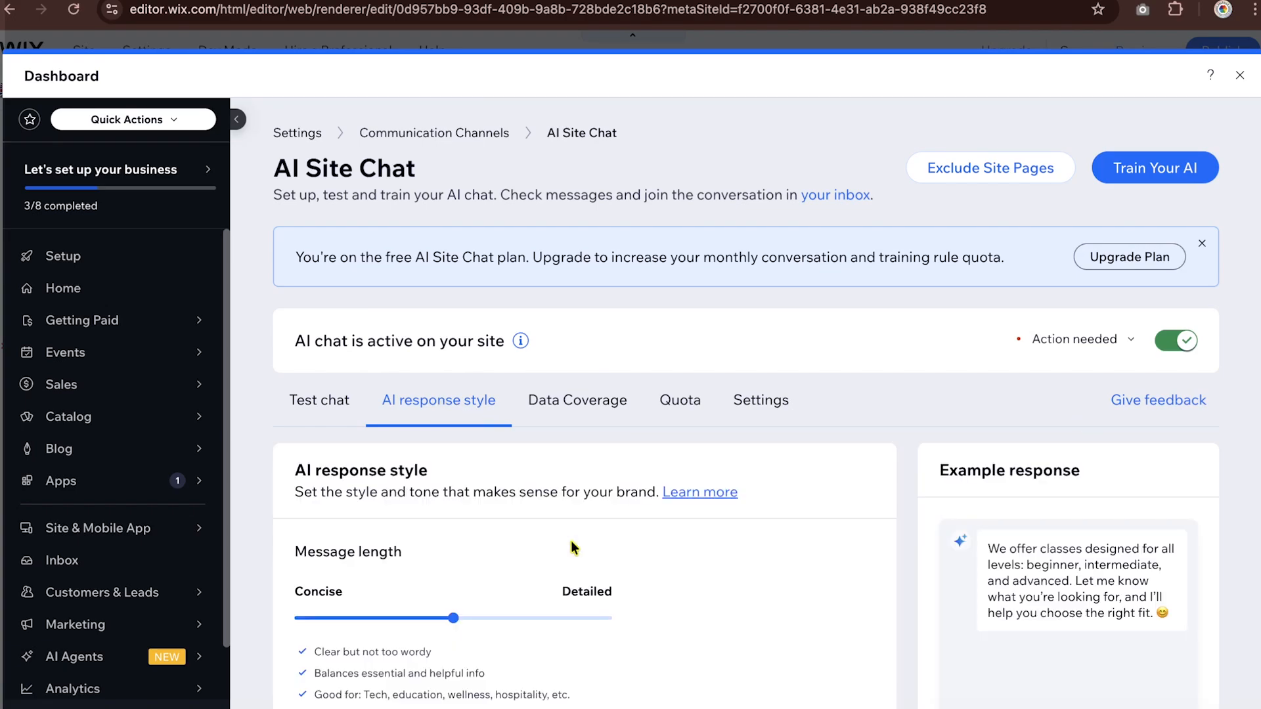
pyautogui.scroll(-5, 570, 541)
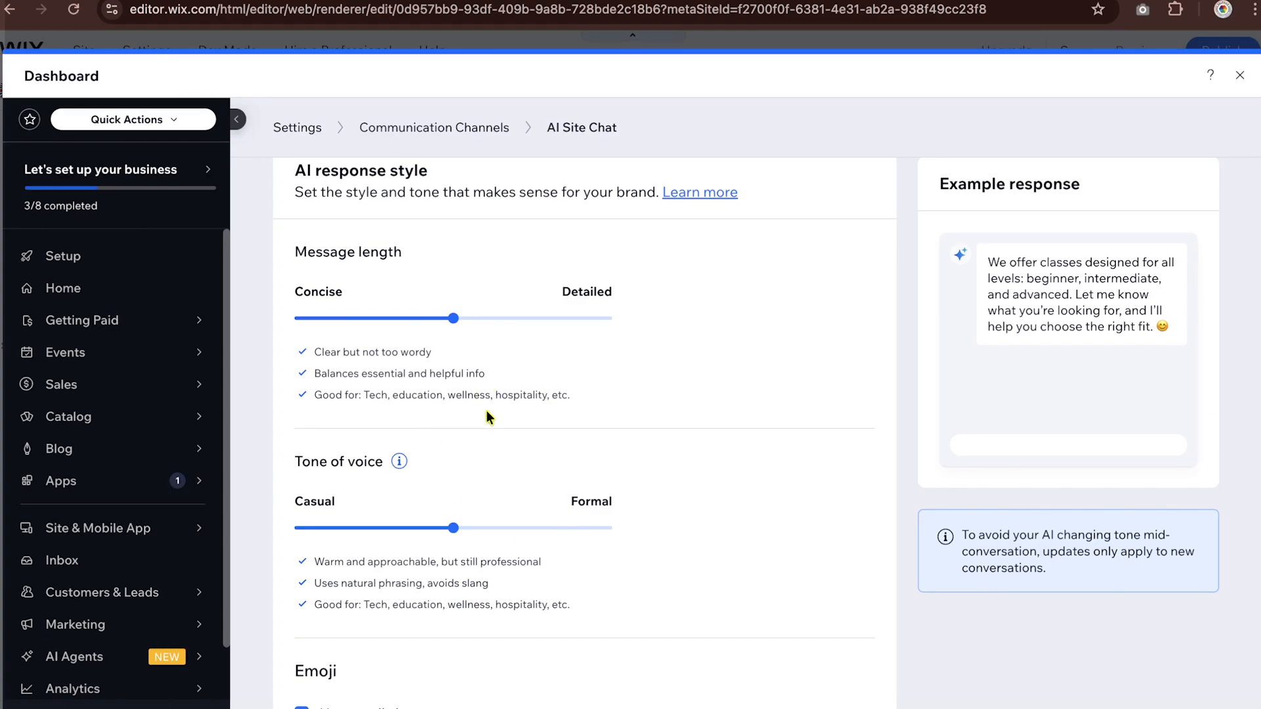
pyautogui.scroll(-4, 486, 413)
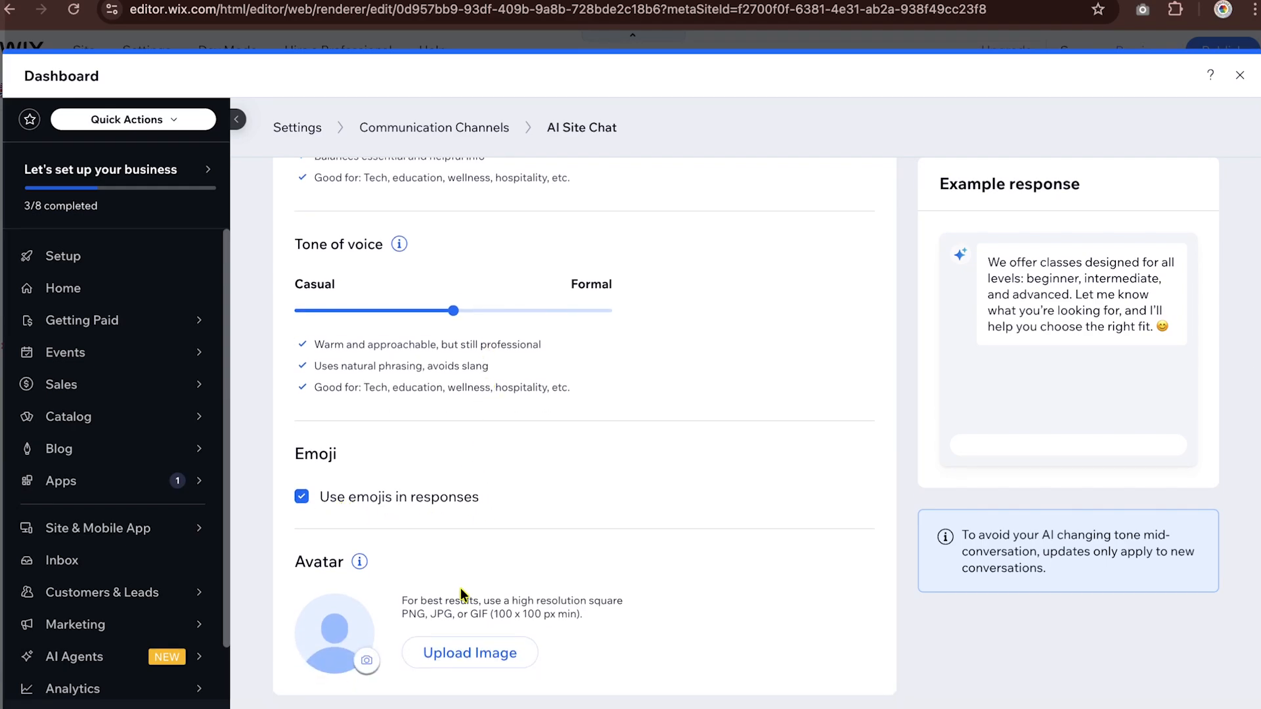
pyautogui.click(480, 662)
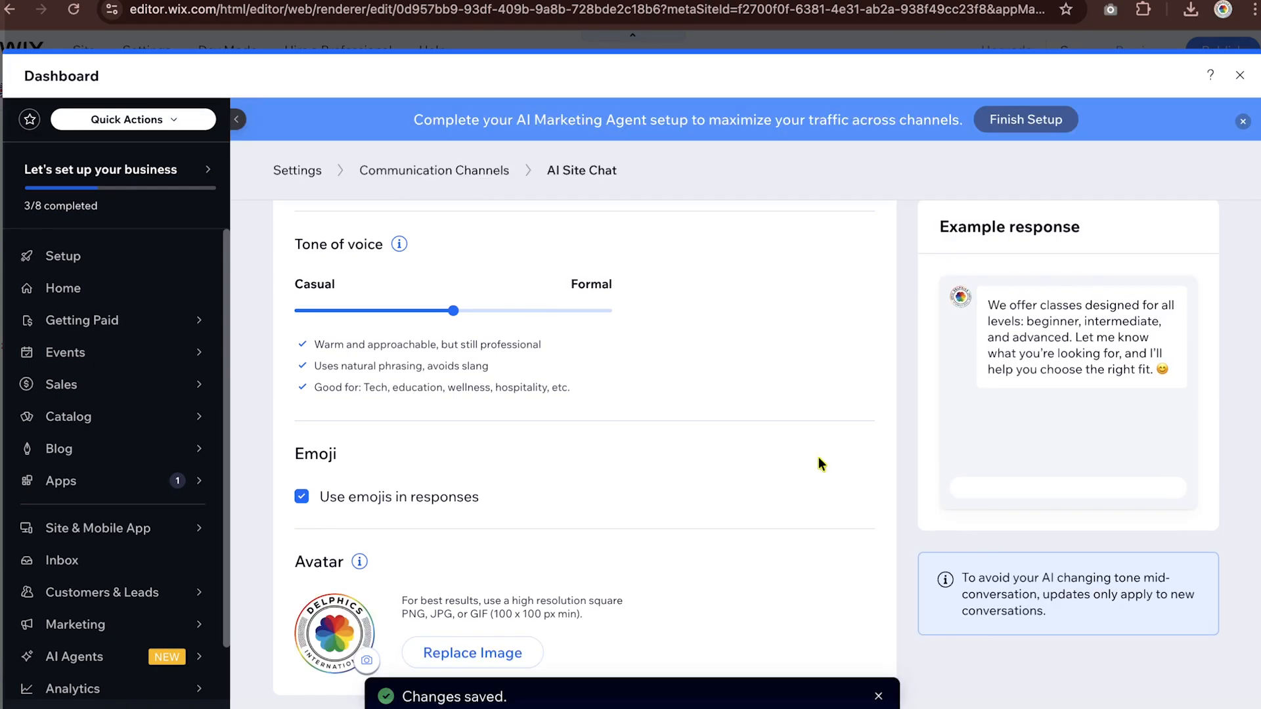
# - Review the AI chat's data coverage overview and its plan quota for conversations and training rules
pyautogui.scroll(8, 680, 403)
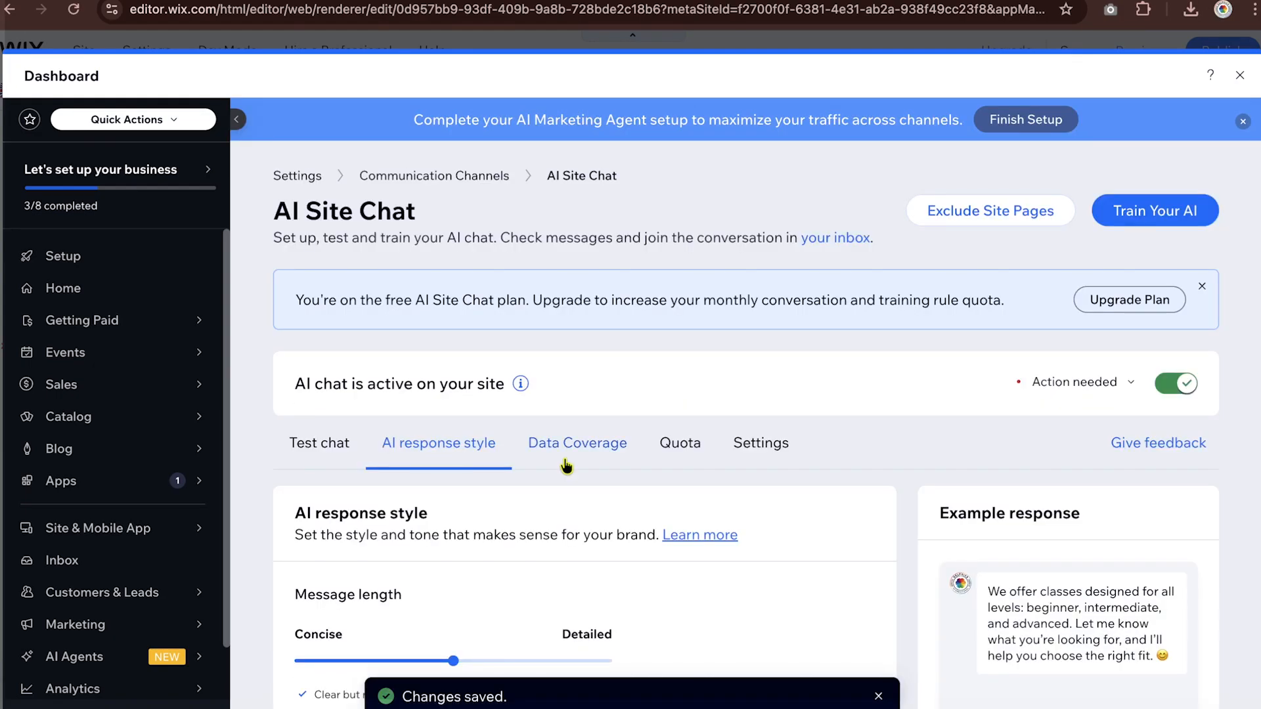
pyautogui.click(566, 467)
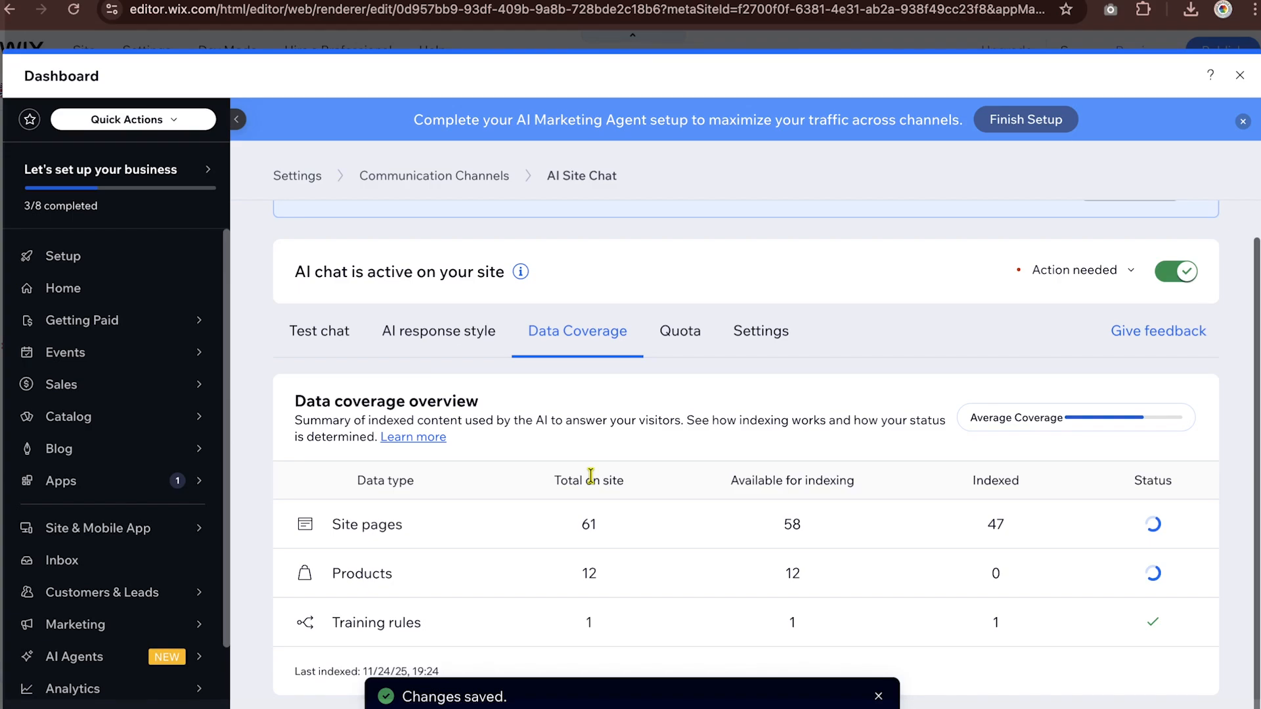
pyautogui.click(679, 332)
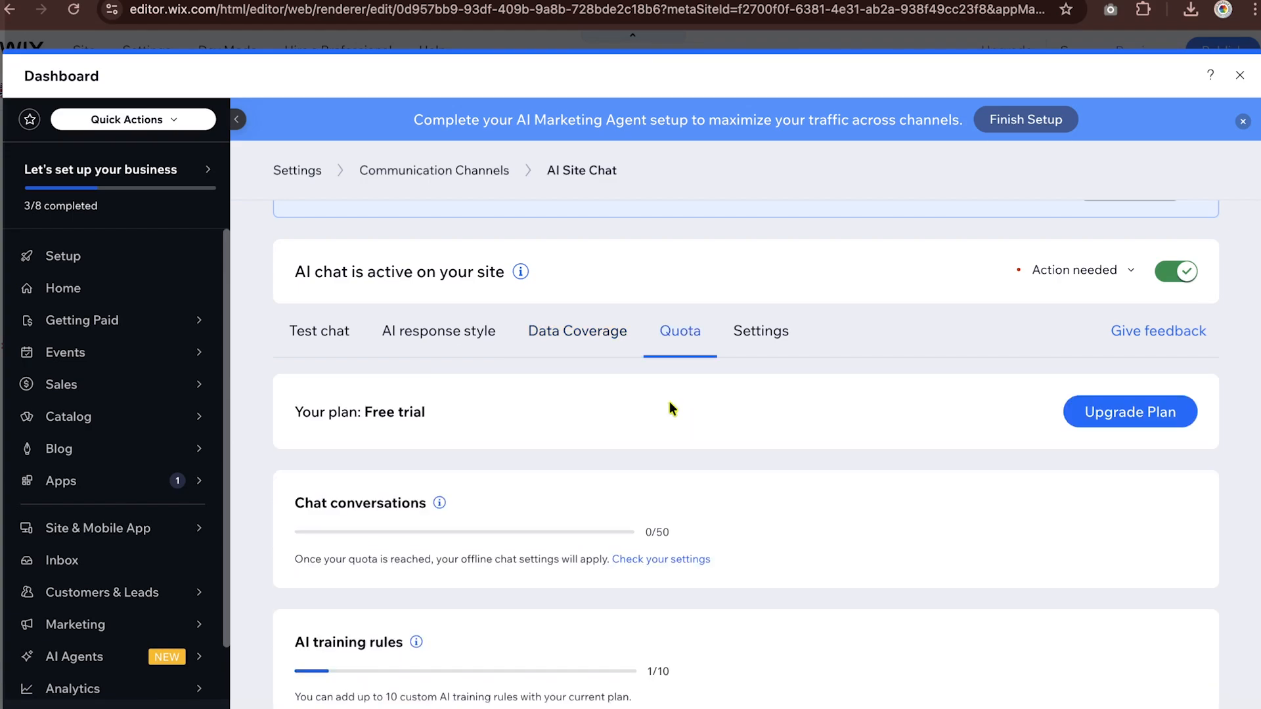
pyautogui.scroll(-1, 666, 476)
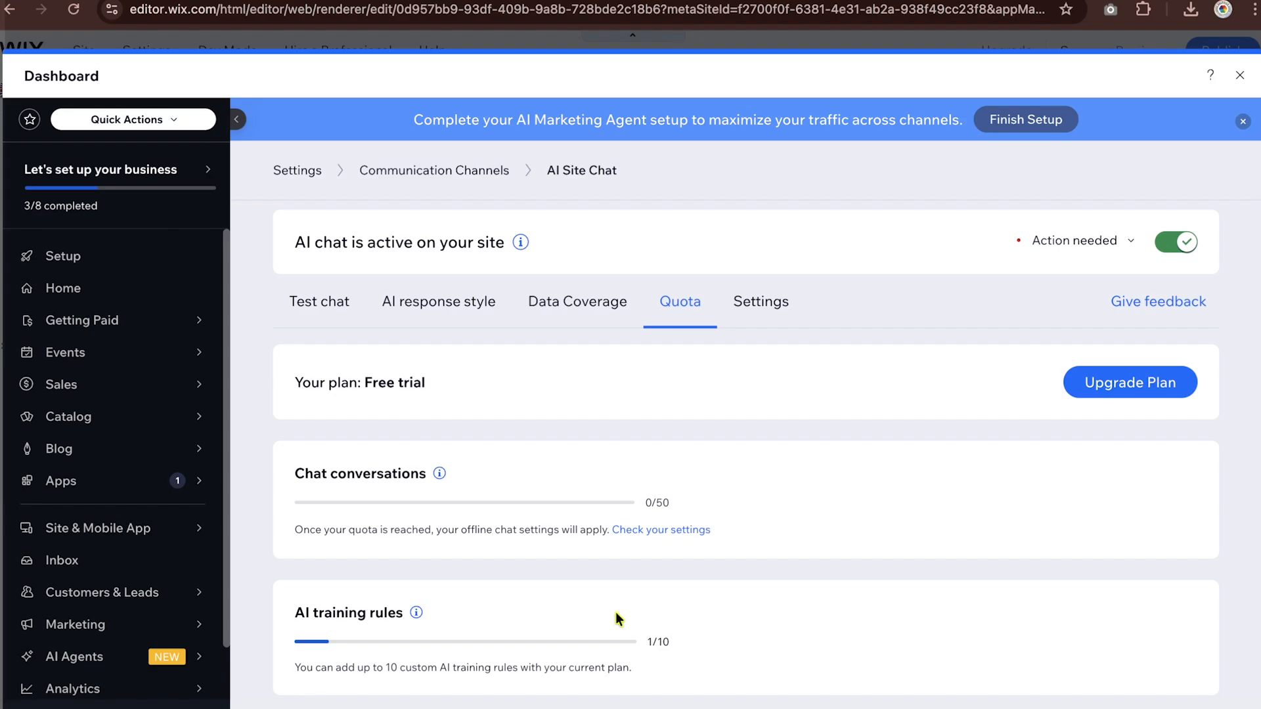
# - Open the chat settings and try the custom hours option for the online chat hours
pyautogui.click(761, 302)
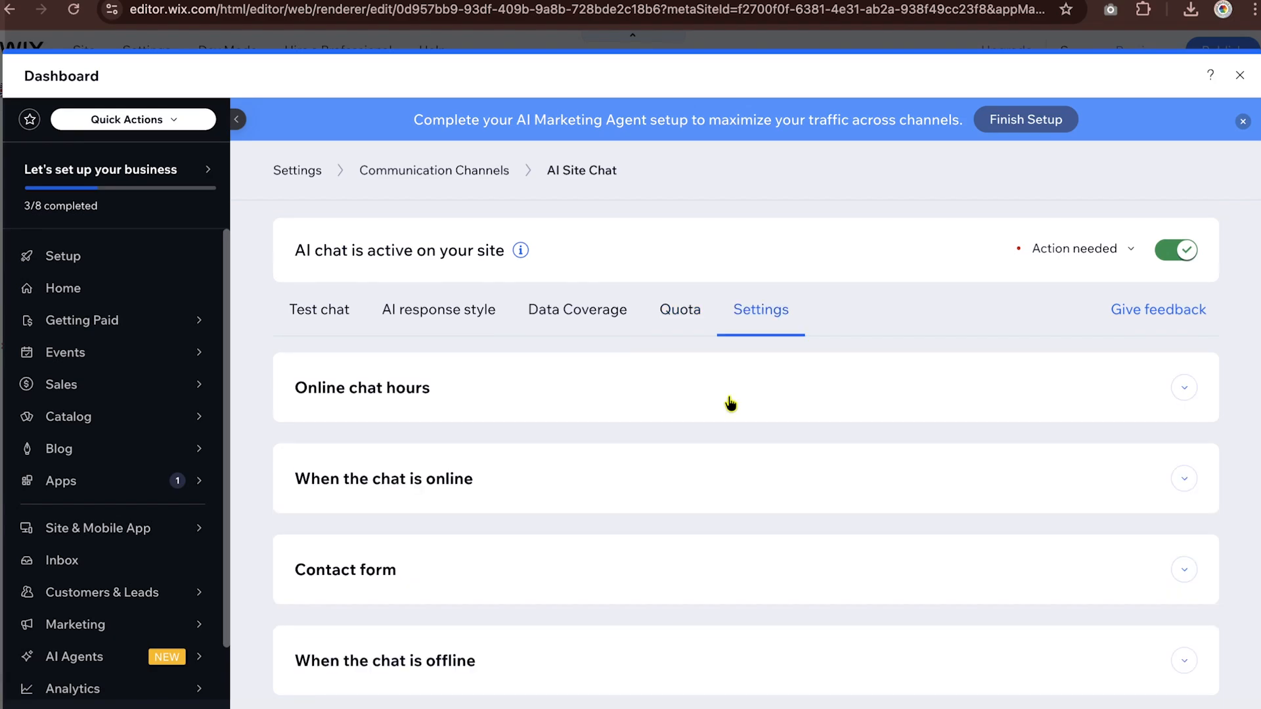
pyautogui.click(731, 404)
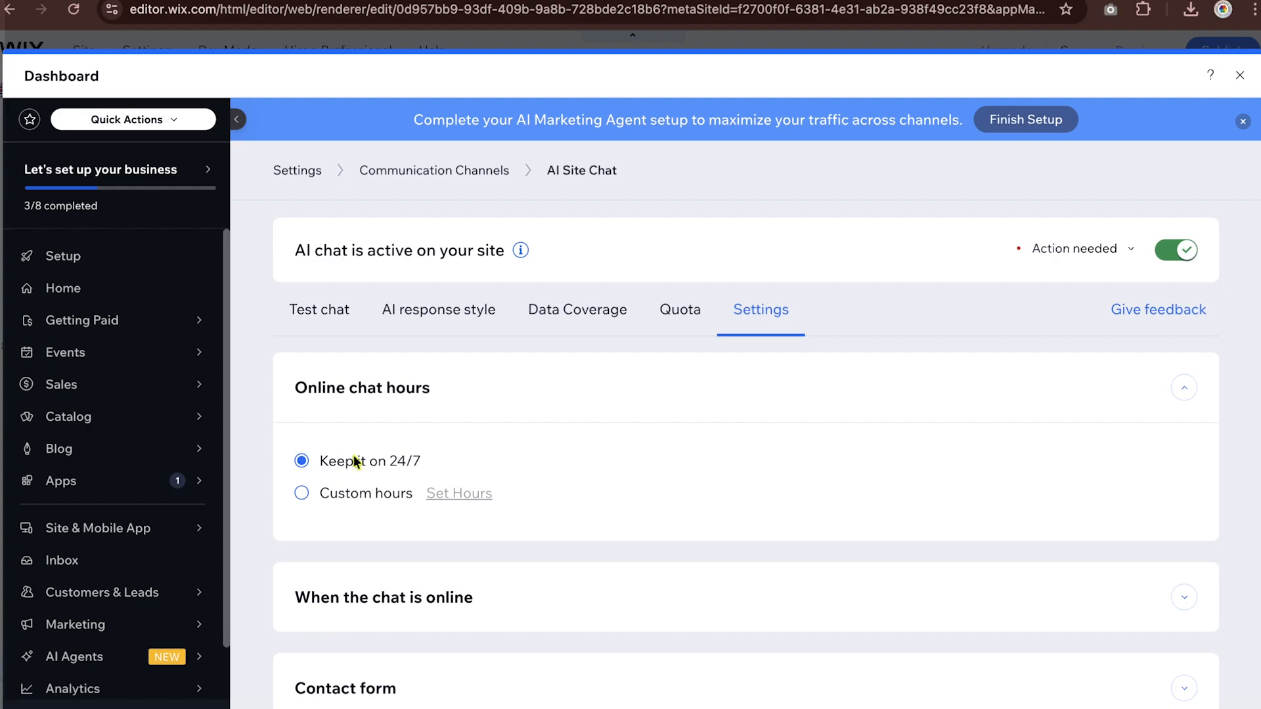
pyautogui.click(352, 493)
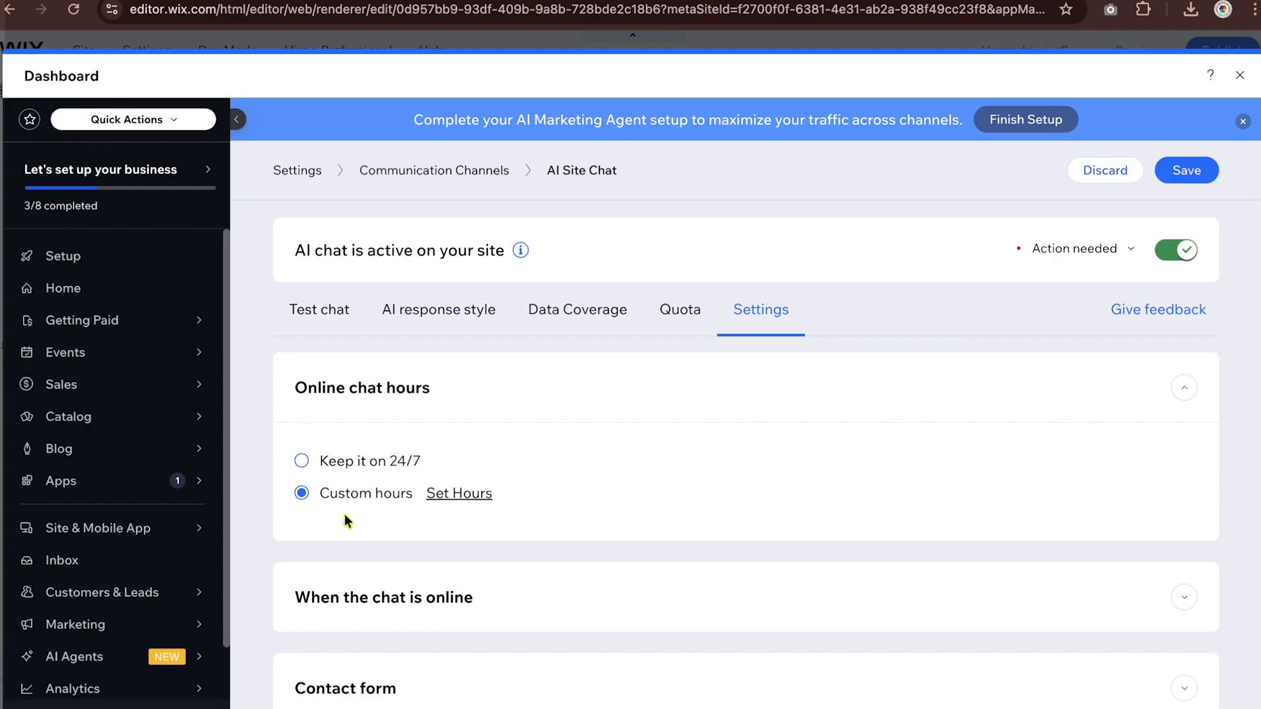
pyautogui.click(429, 494)
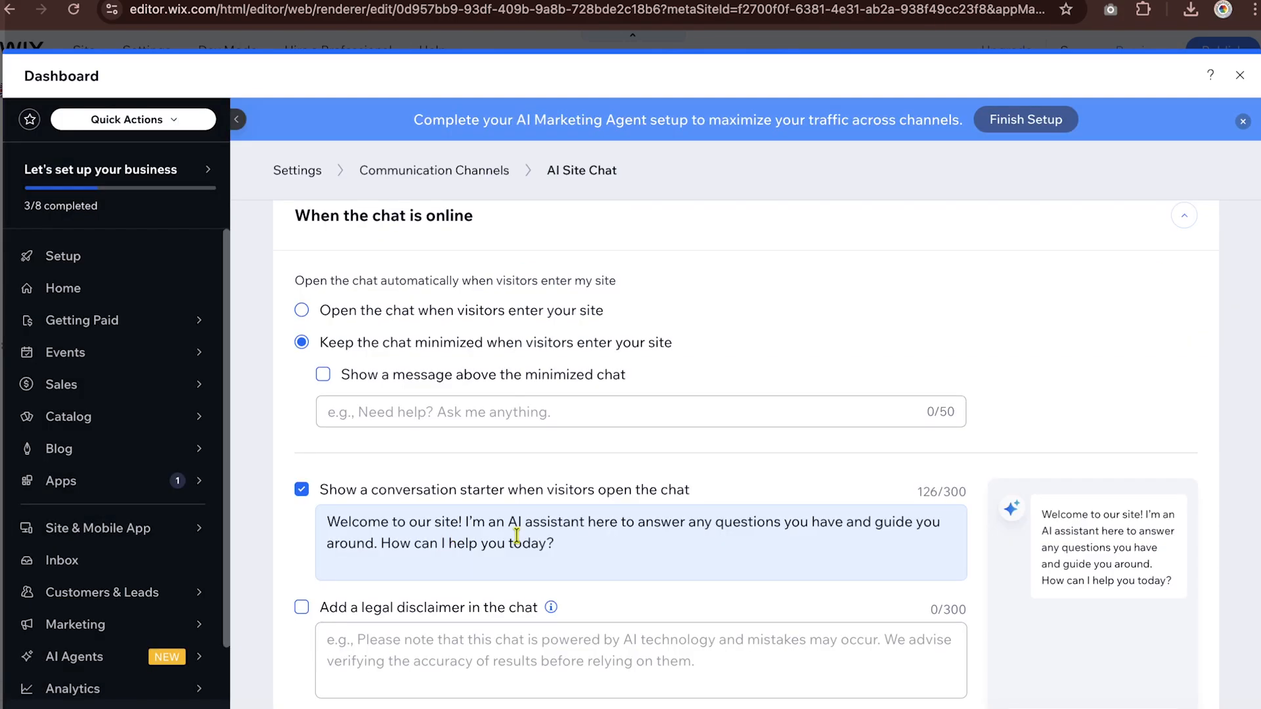
# - Replace the conversation starter with the Delphics International welcome message copied from the ChatGPT answer
pyautogui.scroll(-1, 517, 535)
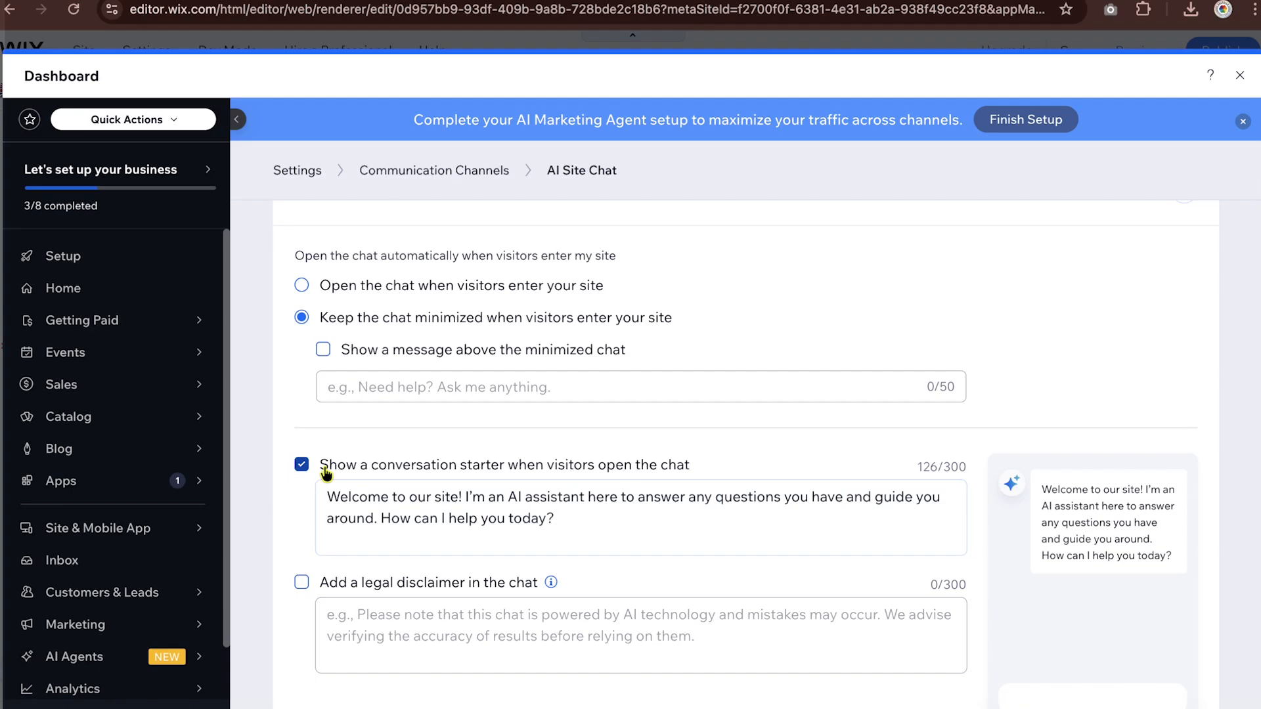
pyautogui.scroll(-2, 326, 473)
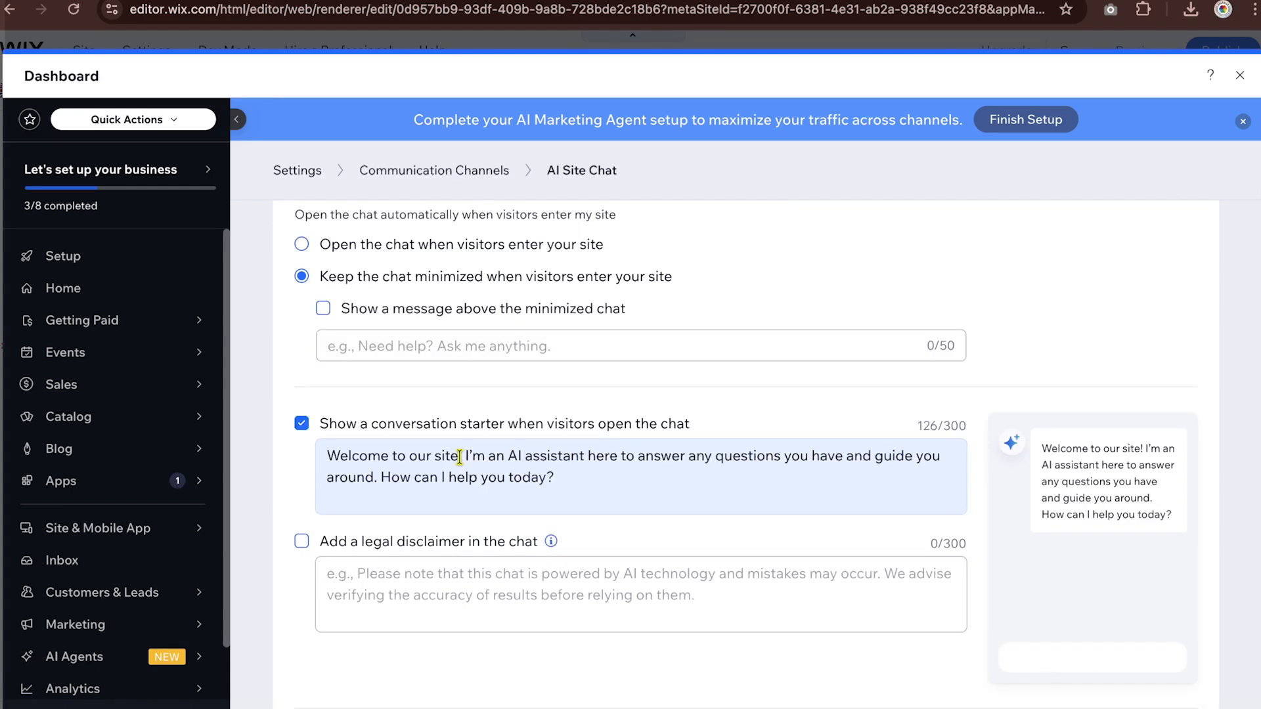
pyautogui.tripleClick(459, 456)
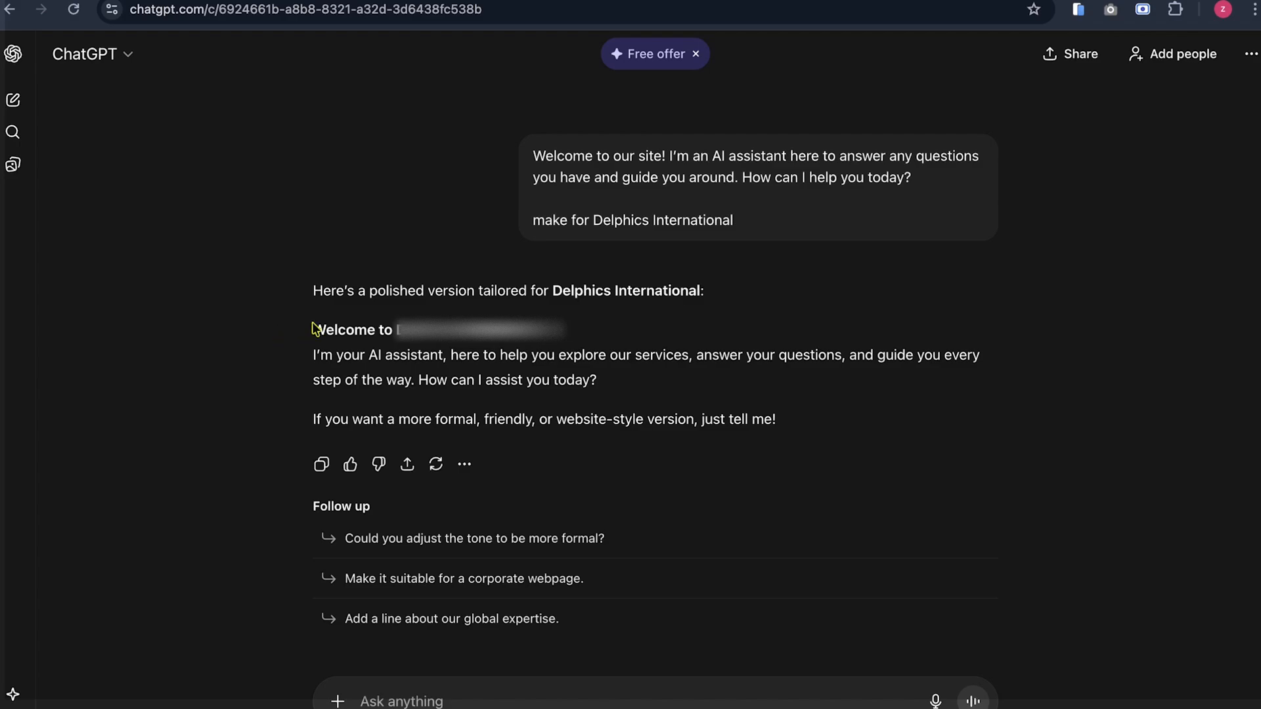
pyautogui.moveTo(314, 328); pyautogui.dragTo(697, 405)
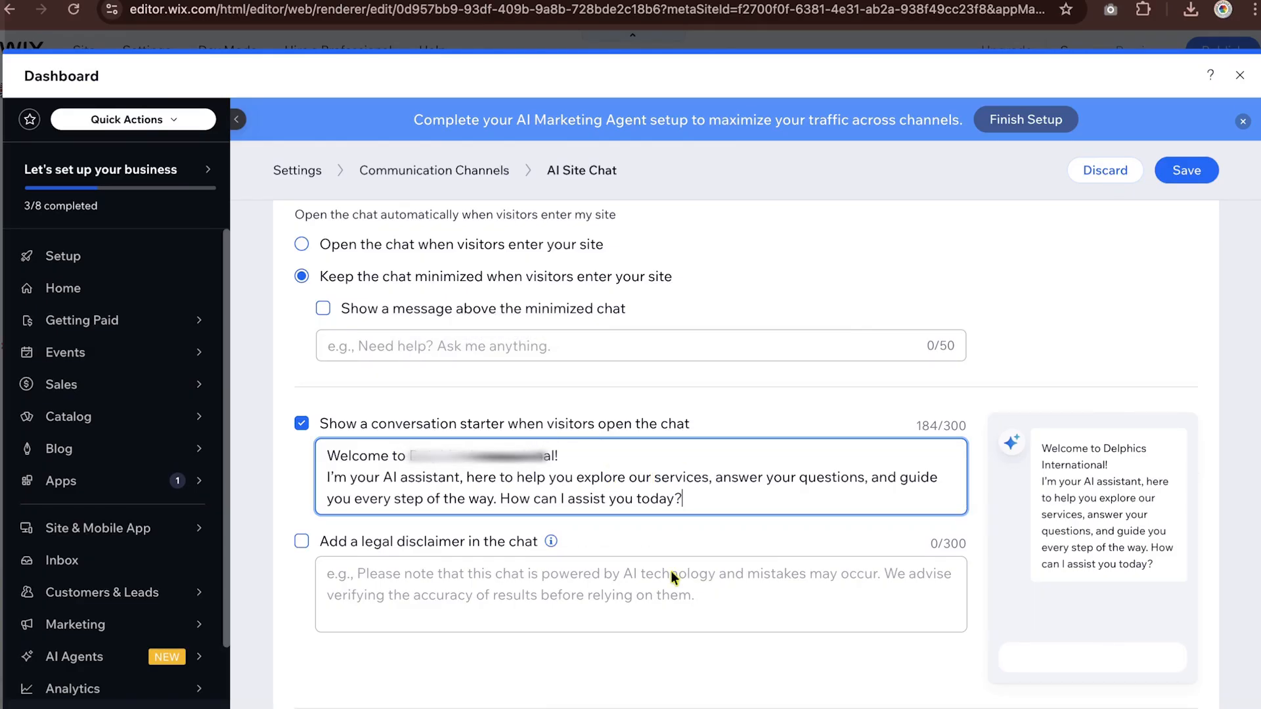
pyautogui.scroll(-2, 637, 604)
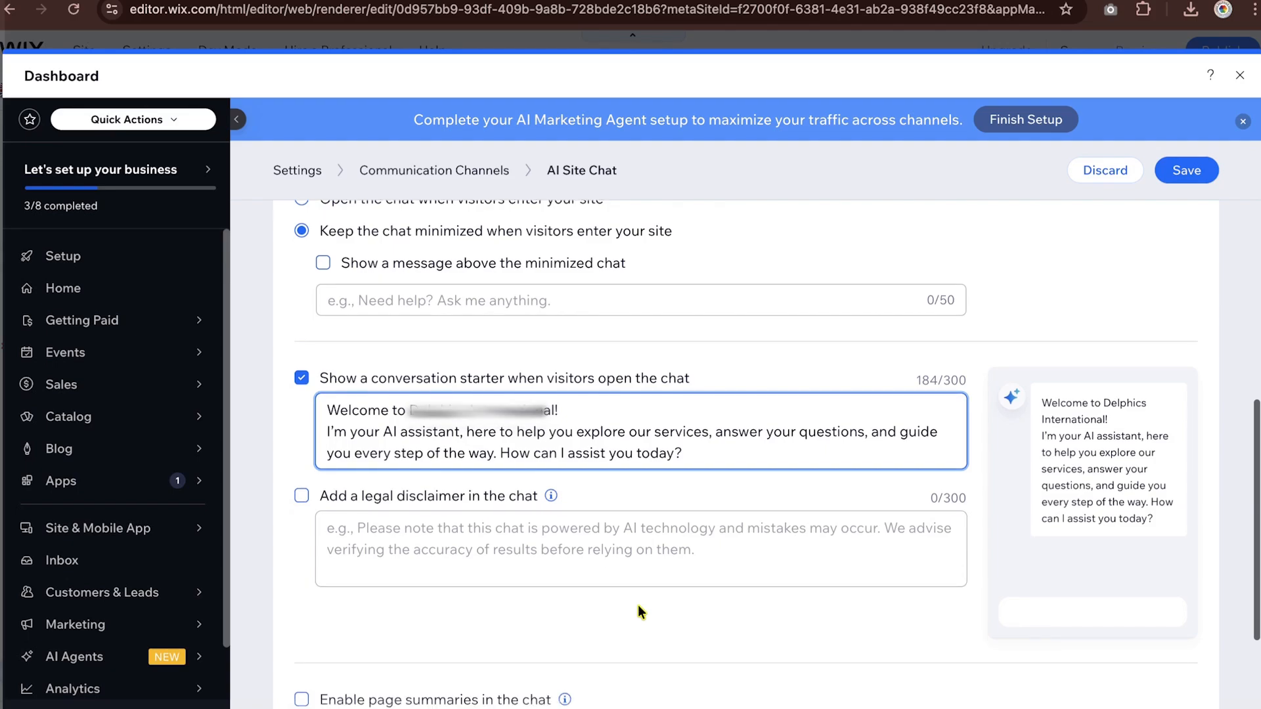
pyautogui.scroll(-4, 640, 611)
pyautogui.scroll(-5, 478, 576)
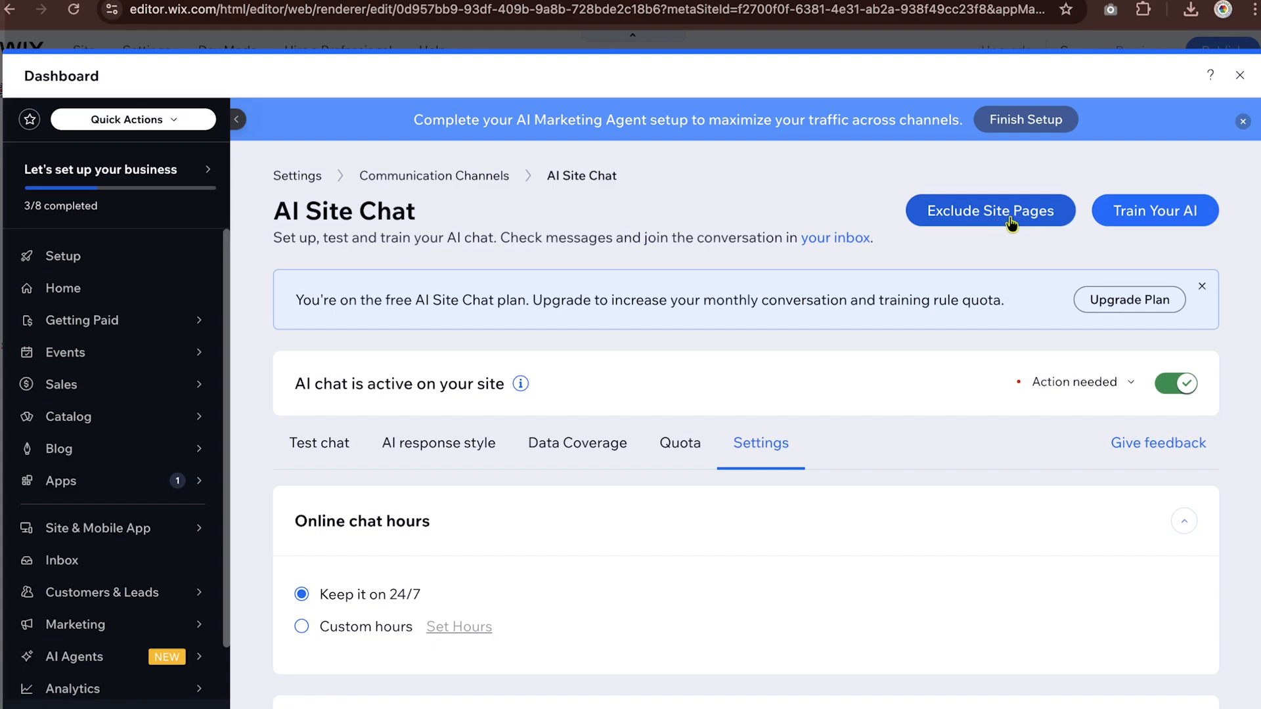
# - Look at the option for excluding site pages from the AI's responses and close the dashboard
pyautogui.click(1011, 224)
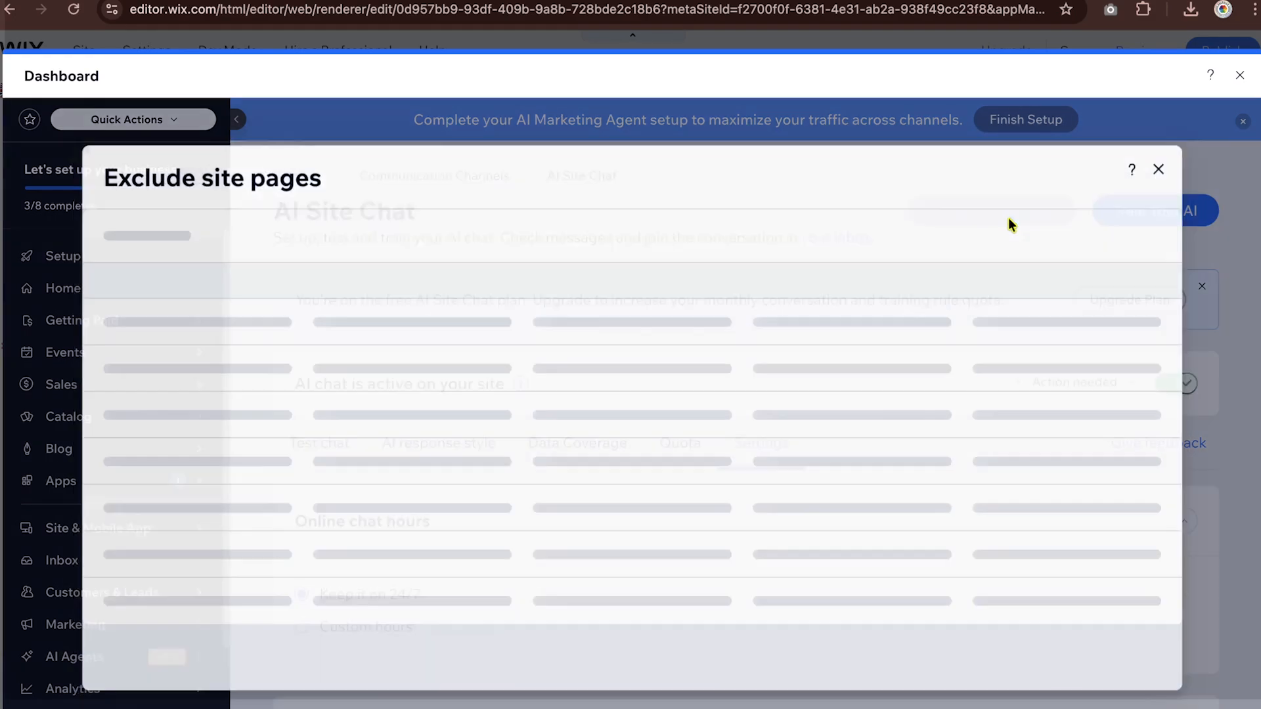
pyautogui.click(1168, 165)
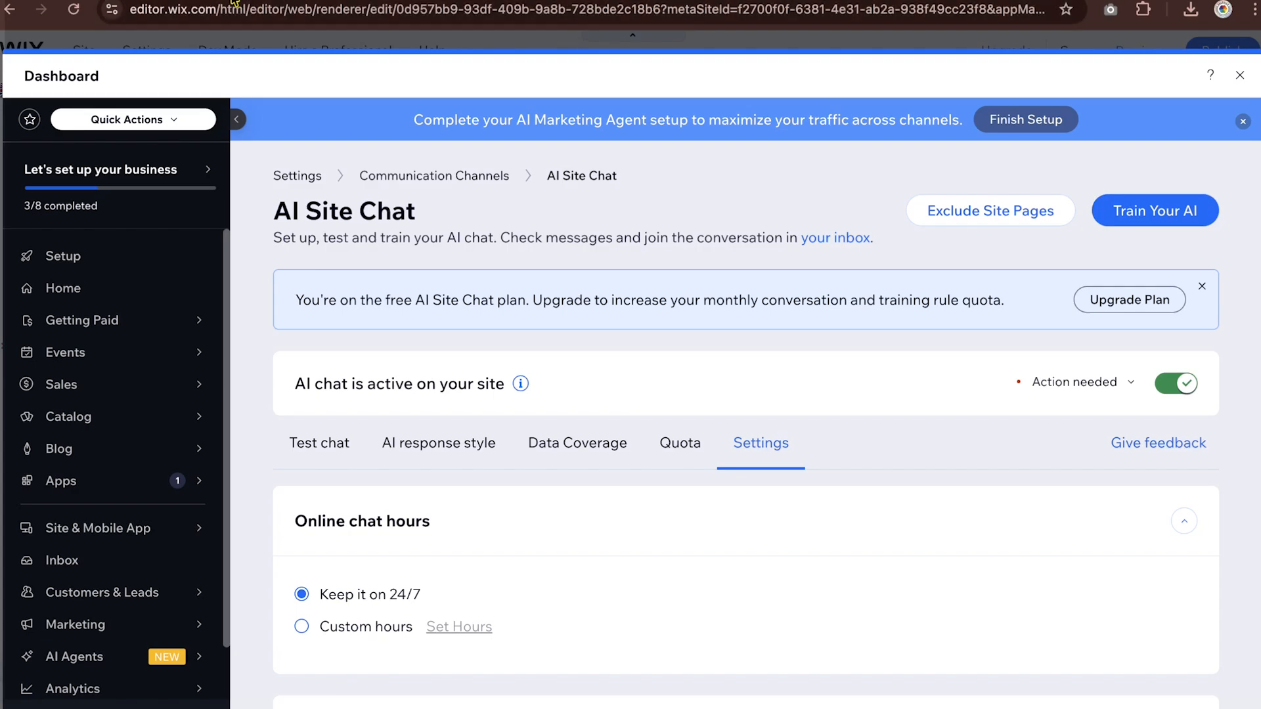
pyautogui.click(1241, 78)
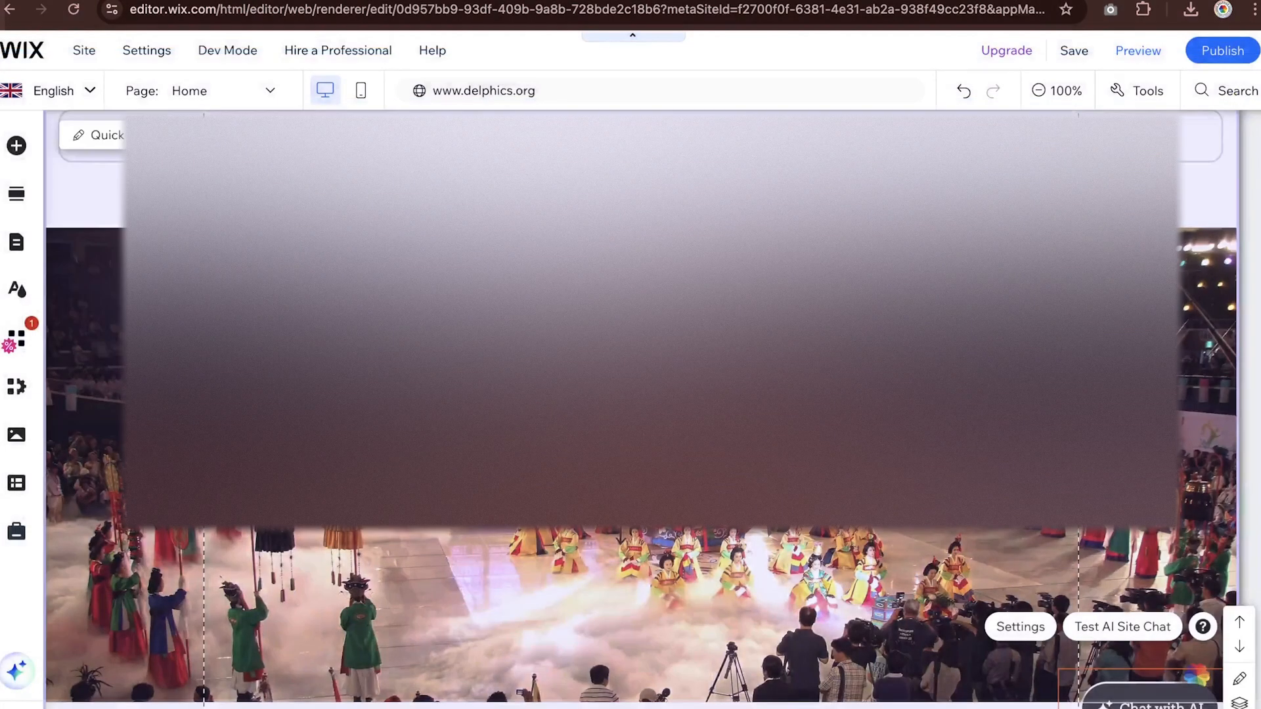
# - In the AI Site Chat widget settings, change the minimized chat's text to "Welcome to Delphics"
pyautogui.scroll(-10, 817, 640)
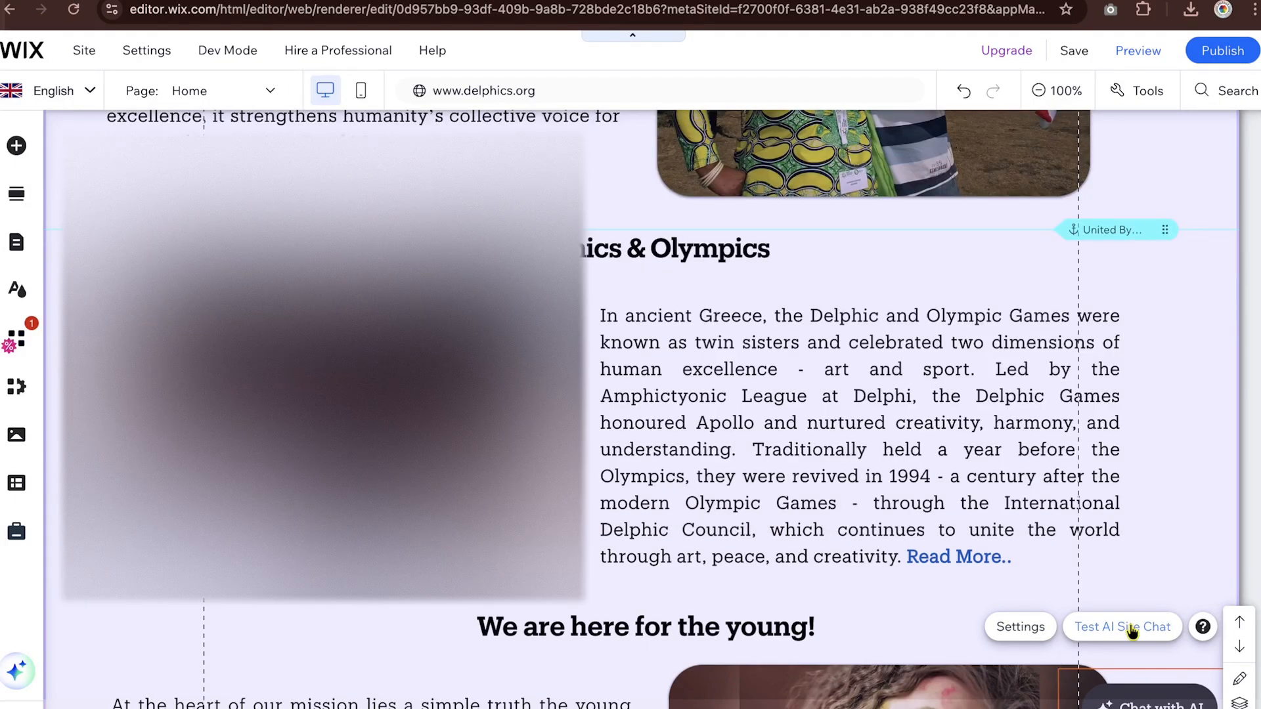
pyautogui.click(1035, 636)
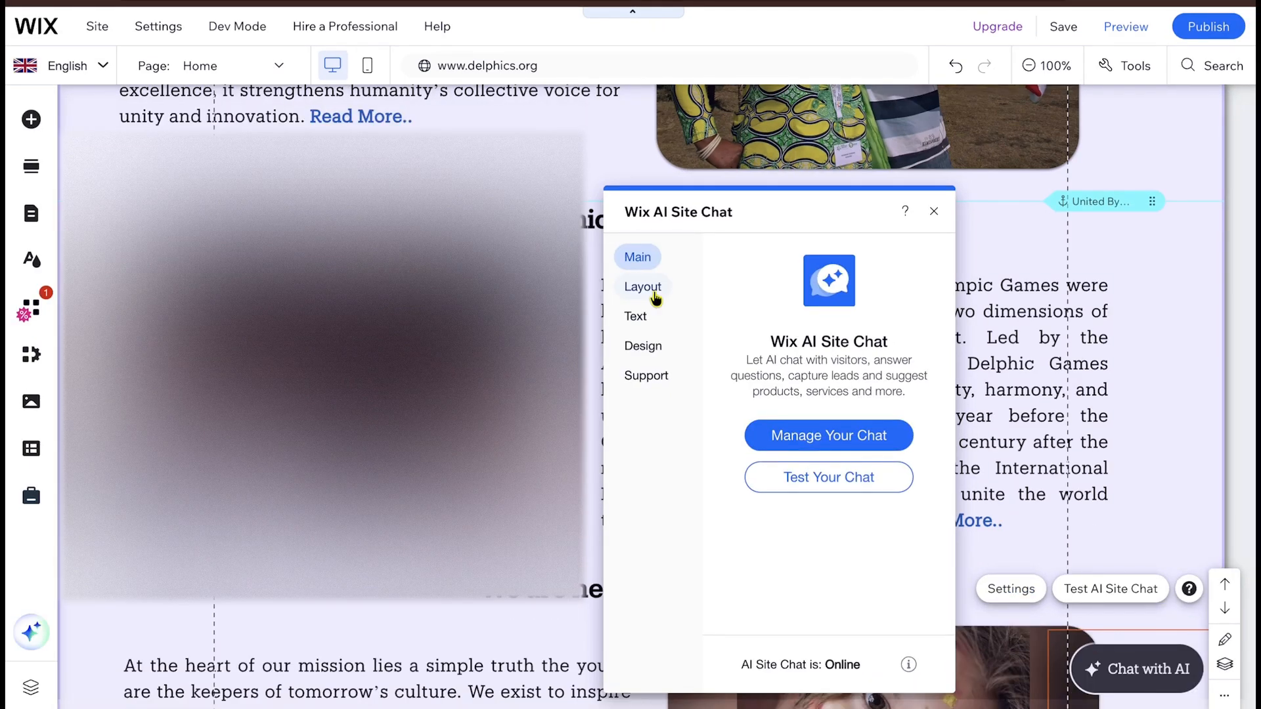
pyautogui.click(635, 316)
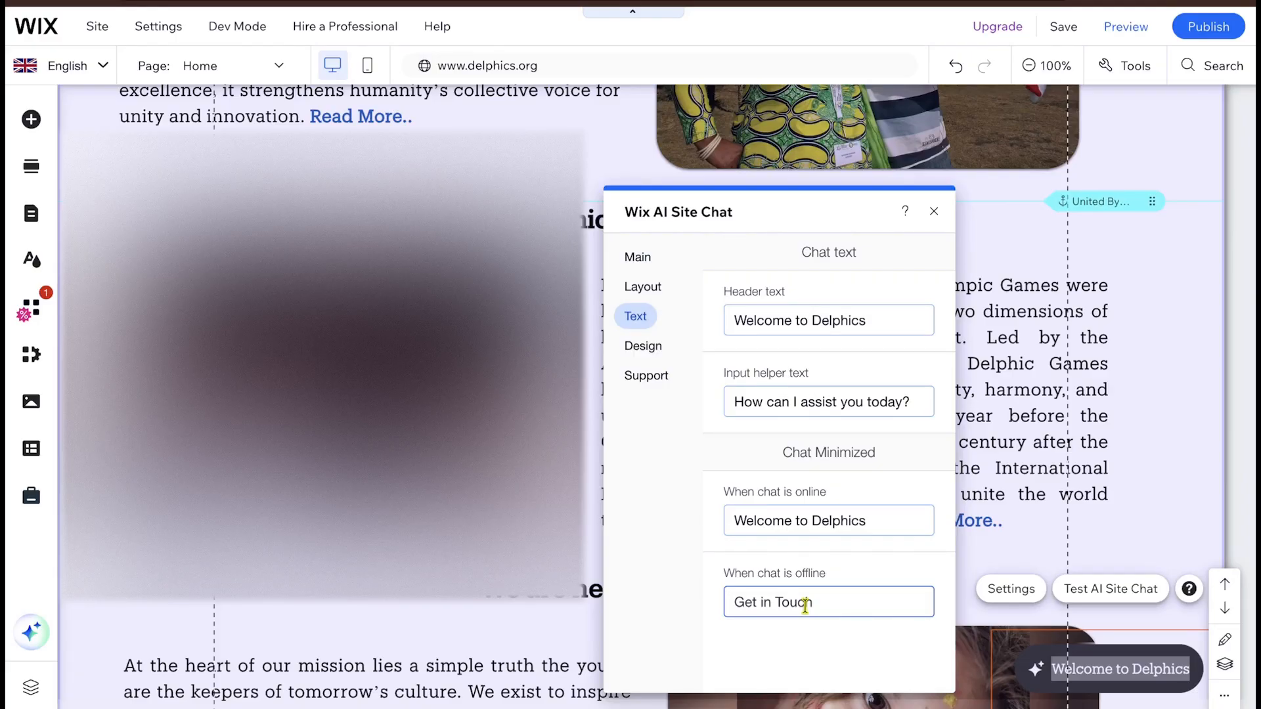
# - Set the fill color of the chat header to the blue #3D9BE9 in the widget's design settings
pyautogui.click(641, 346)
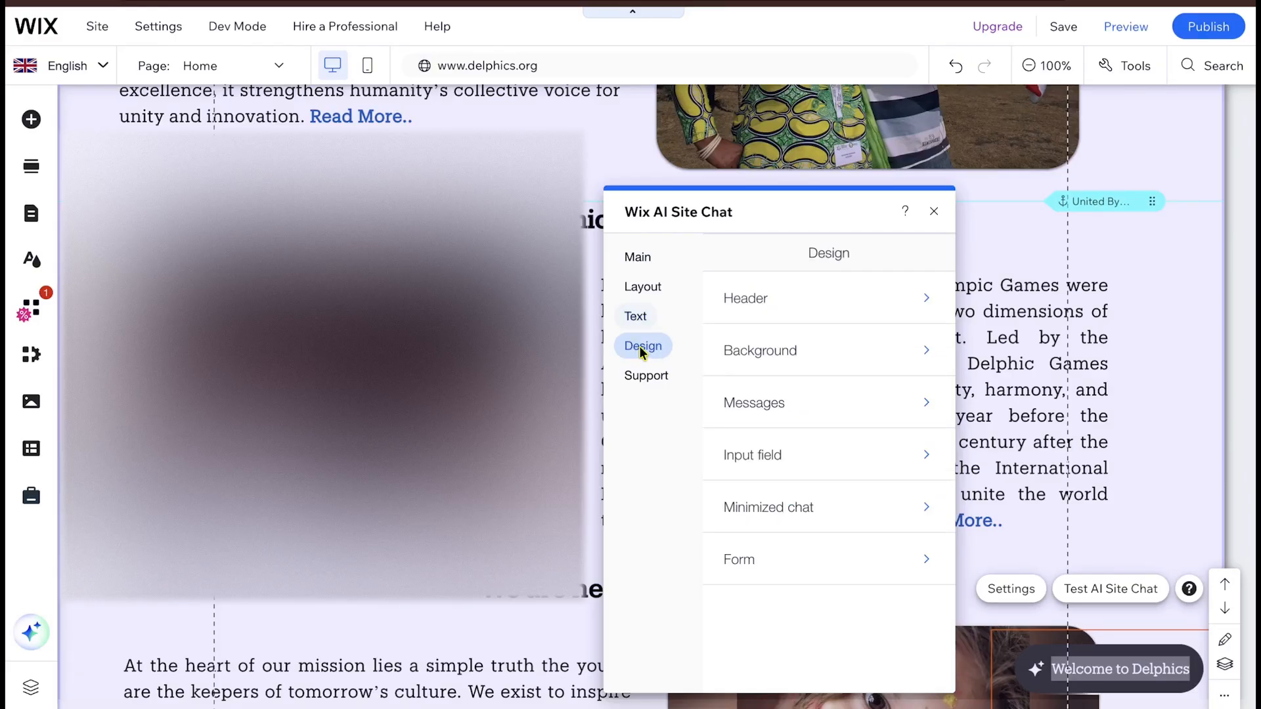
pyautogui.click(797, 333)
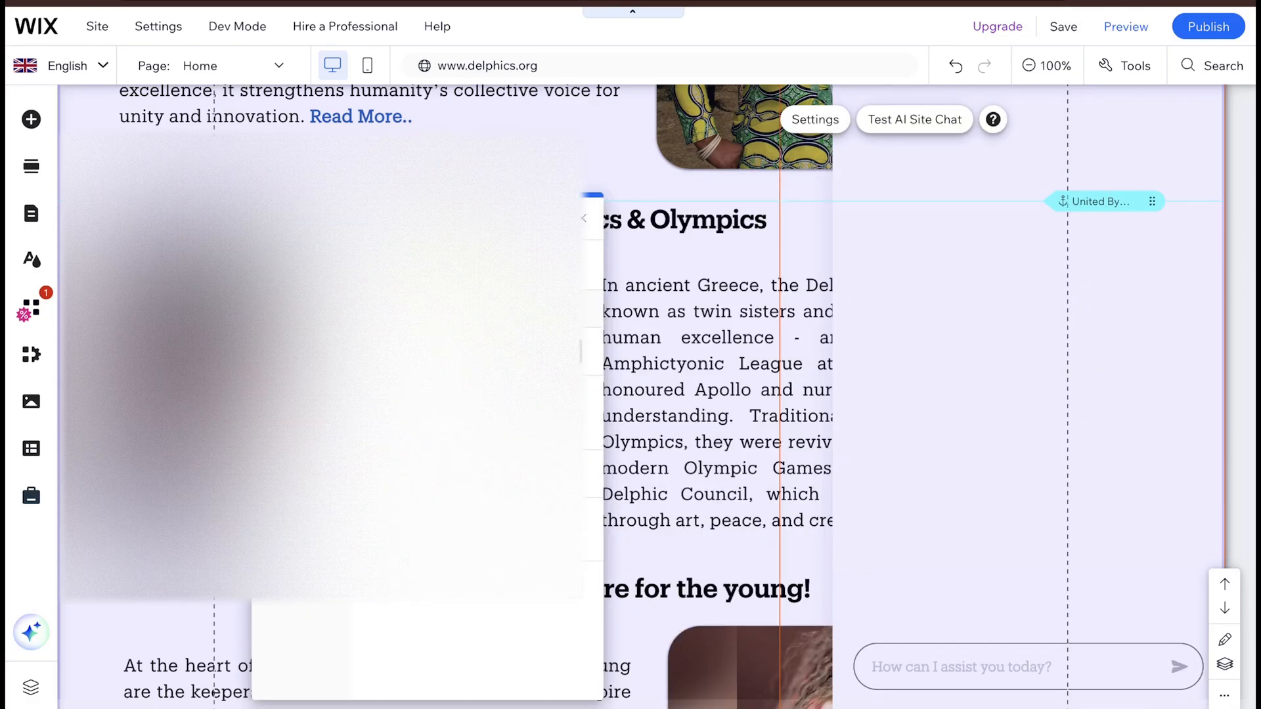
pyautogui.click(553, 299)
pyautogui.click(660, 573)
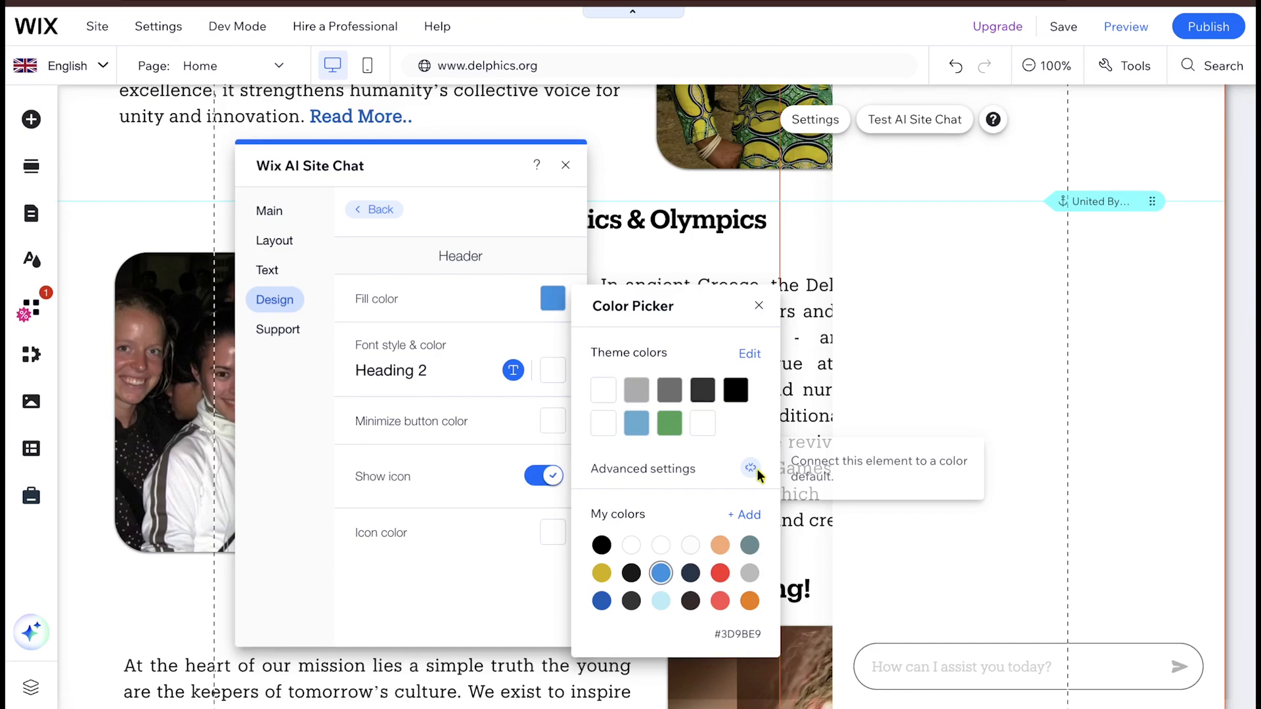
pyautogui.click(531, 431)
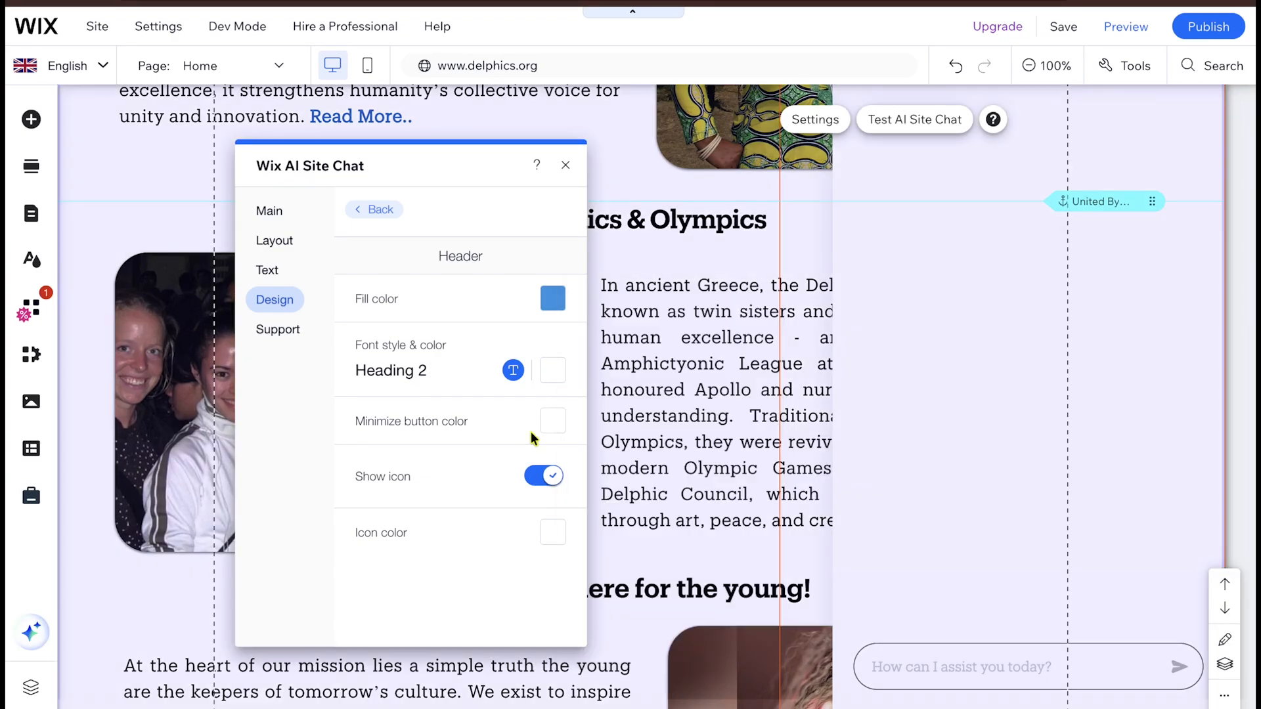
# - Preview the site with the chat widget and publish the latest changes
pyautogui.click(1131, 32)
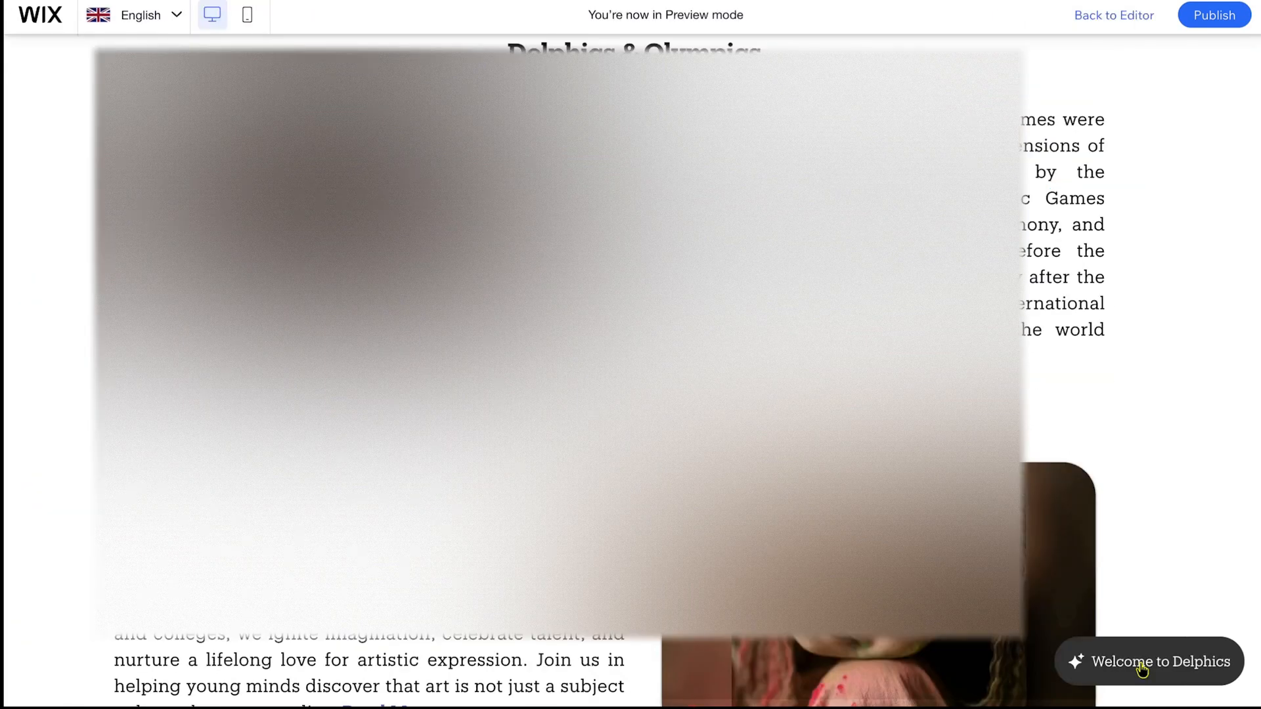
pyautogui.scroll(-1, 1143, 668)
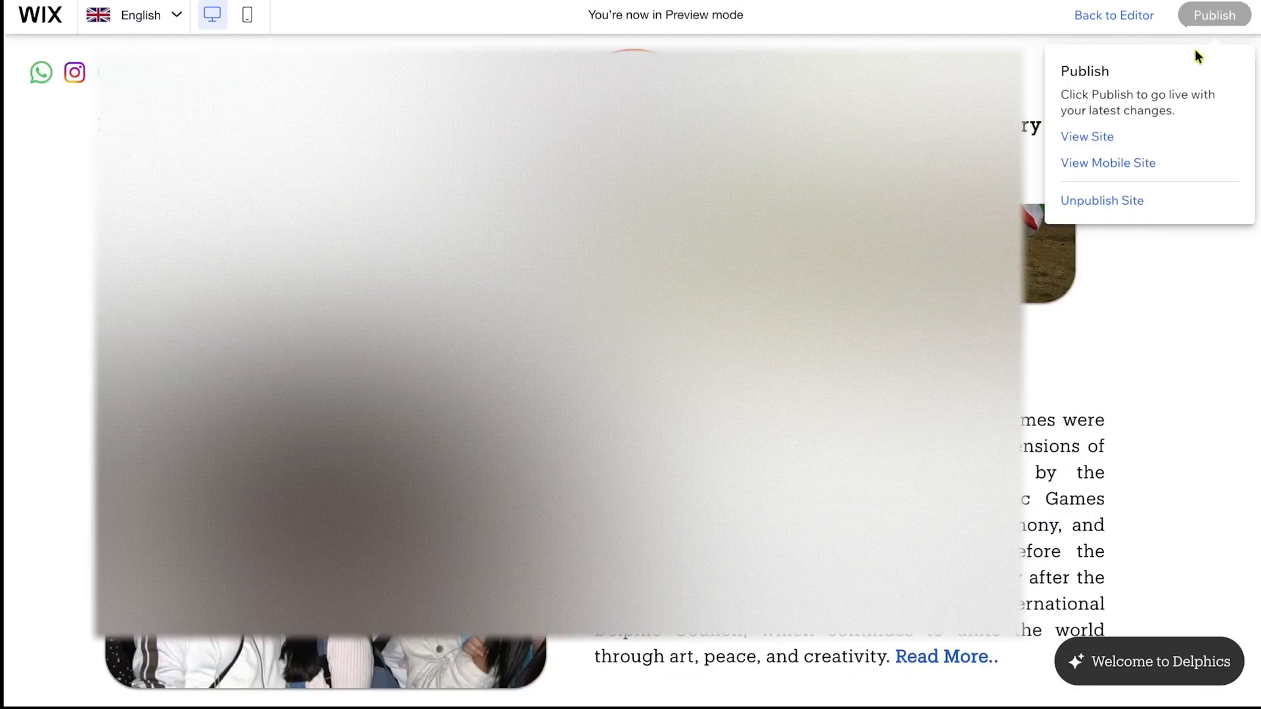
pyautogui.click(1201, 16)
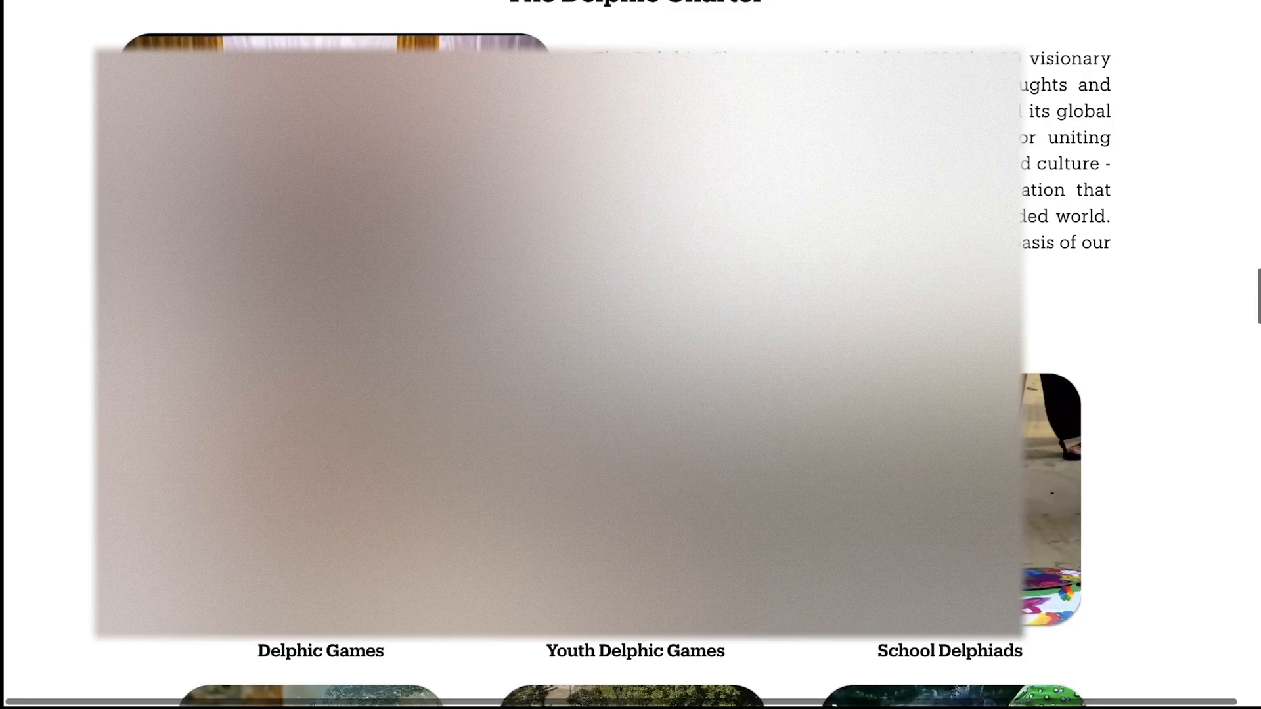
# - Open the AI chat on the site and send the question "what is delphics"
pyautogui.scroll(-12, 630, 355)
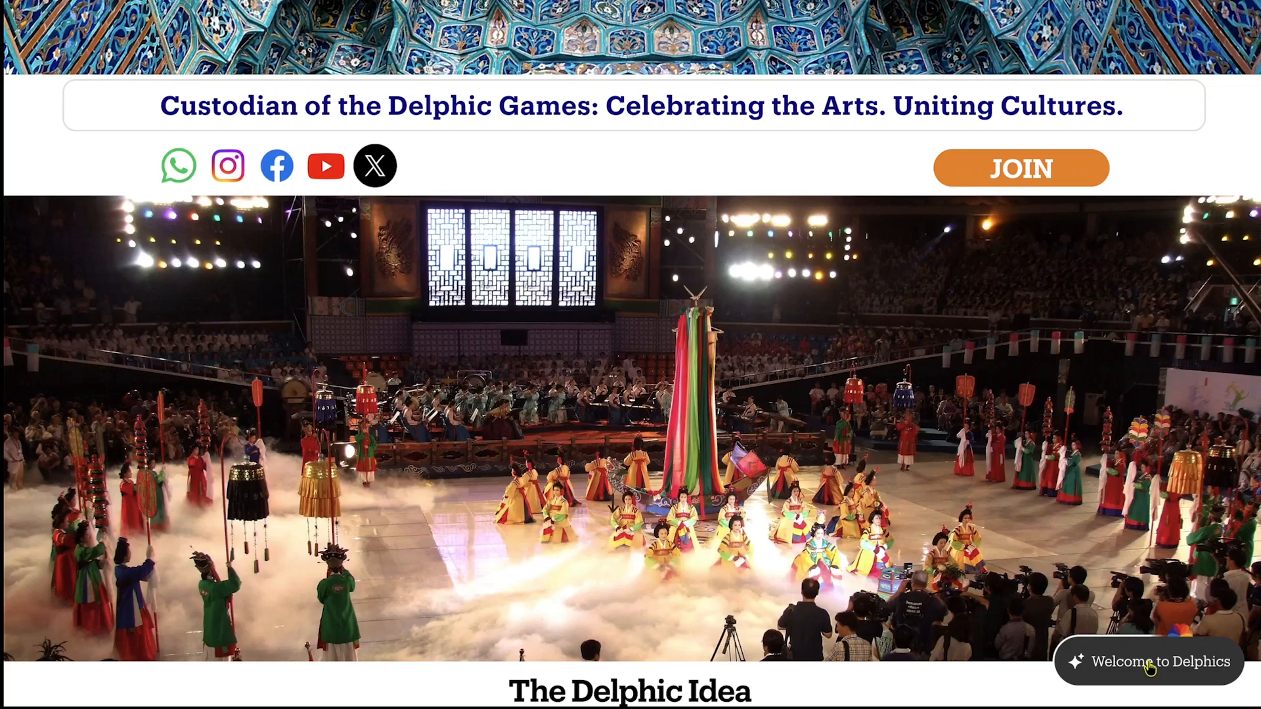
pyautogui.click(1149, 668)
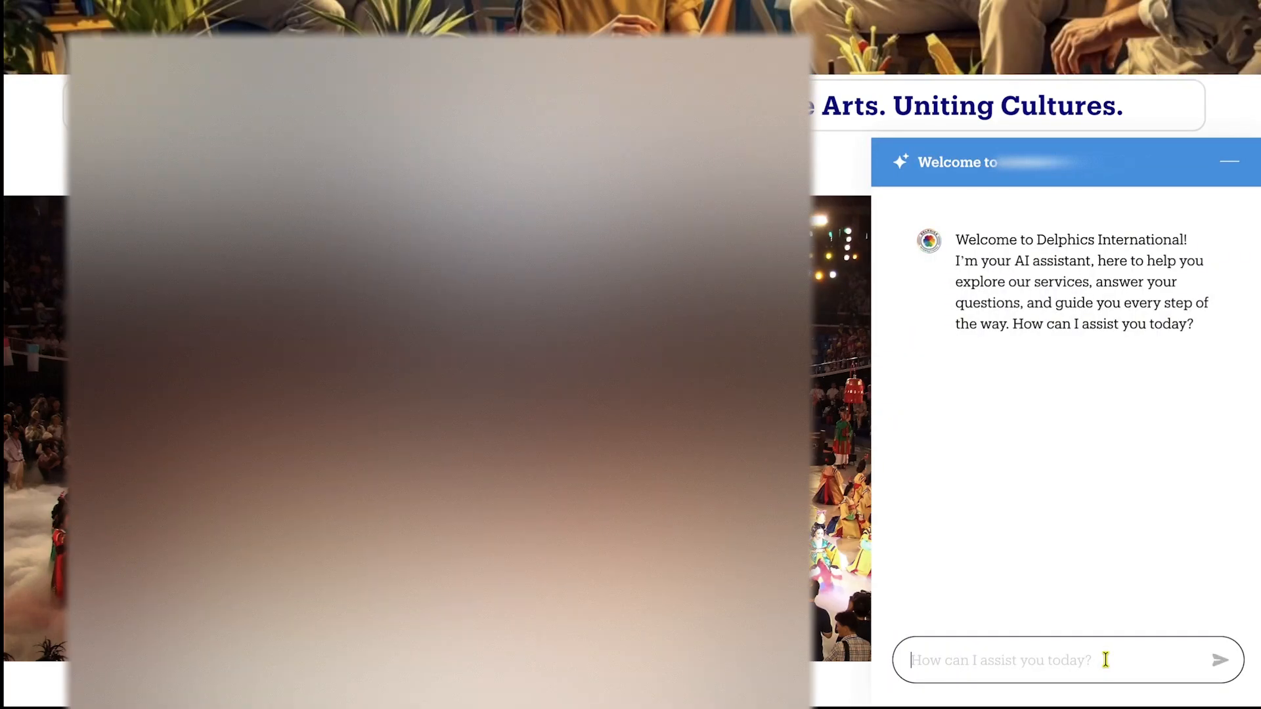
pyautogui.write('wha')
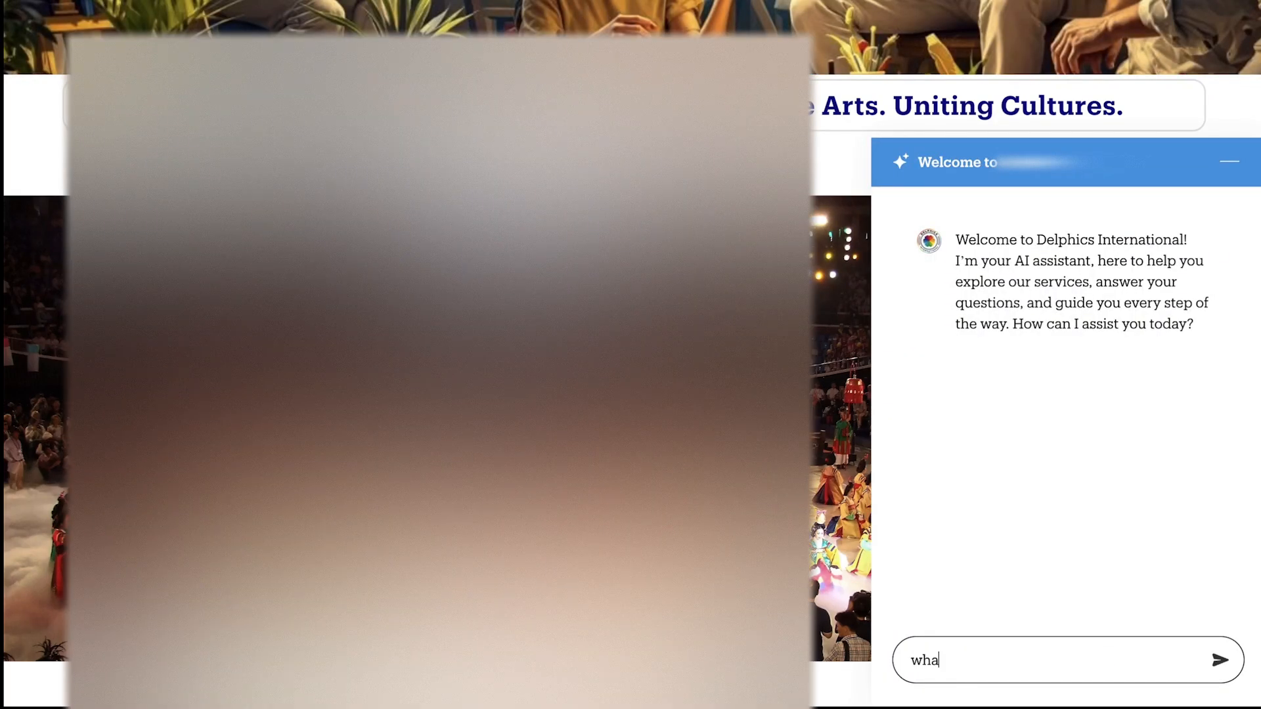
pyautogui.write('t is delphics')
pyautogui.press('Return')
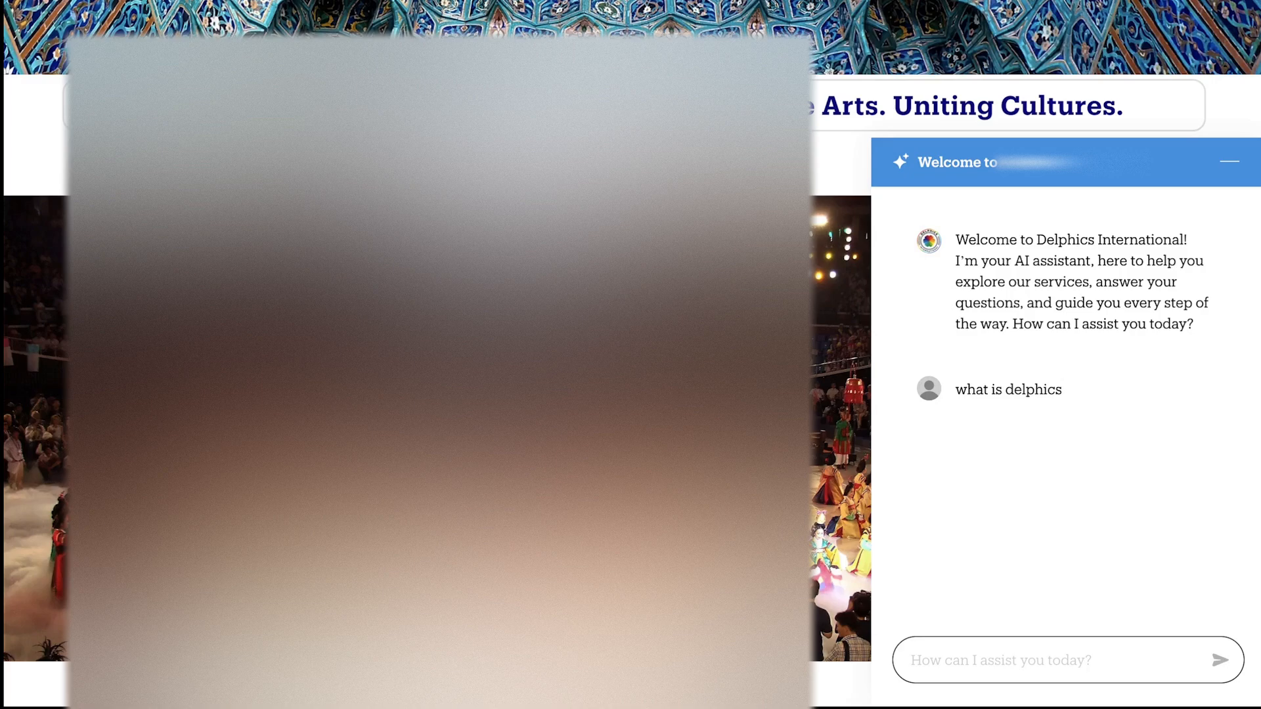